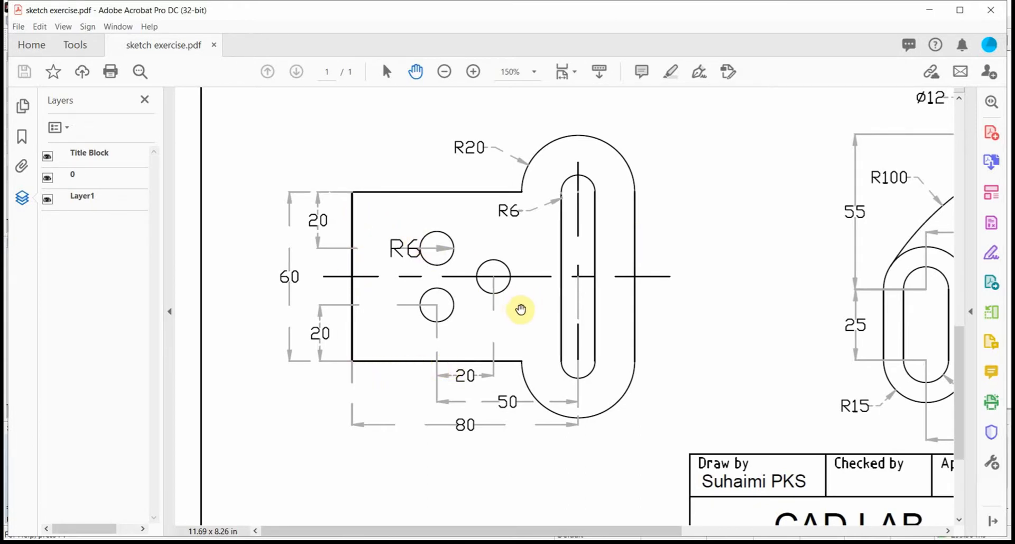
Step: Switch to Autodesk Inventor and create a new part from the Metric template Standard (mm).ipt
{"action": "left_click", "coordinate": [371, 542]}
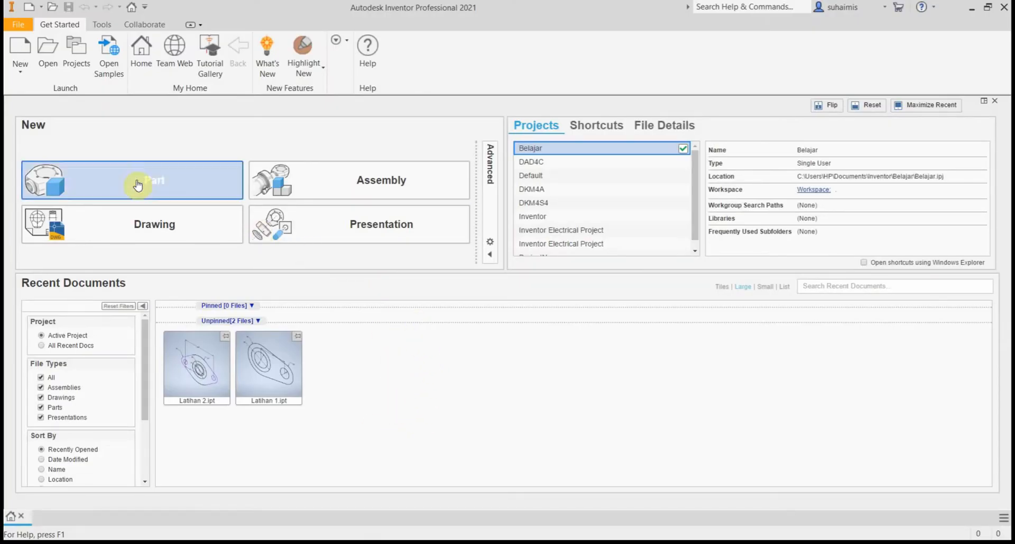
{"action": "left_click", "coordinate": [23, 51]}
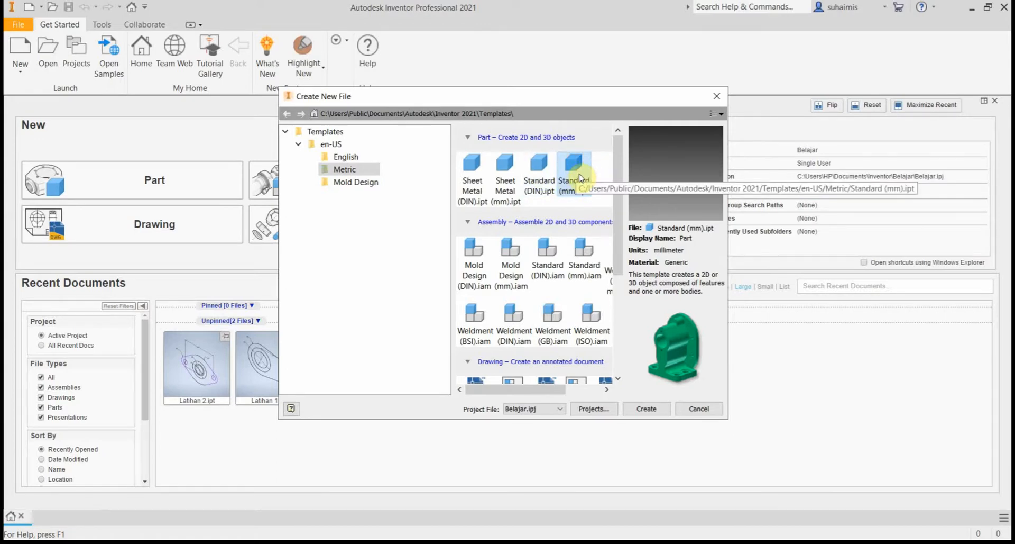
{"action": "left_click", "coordinate": [644, 411]}
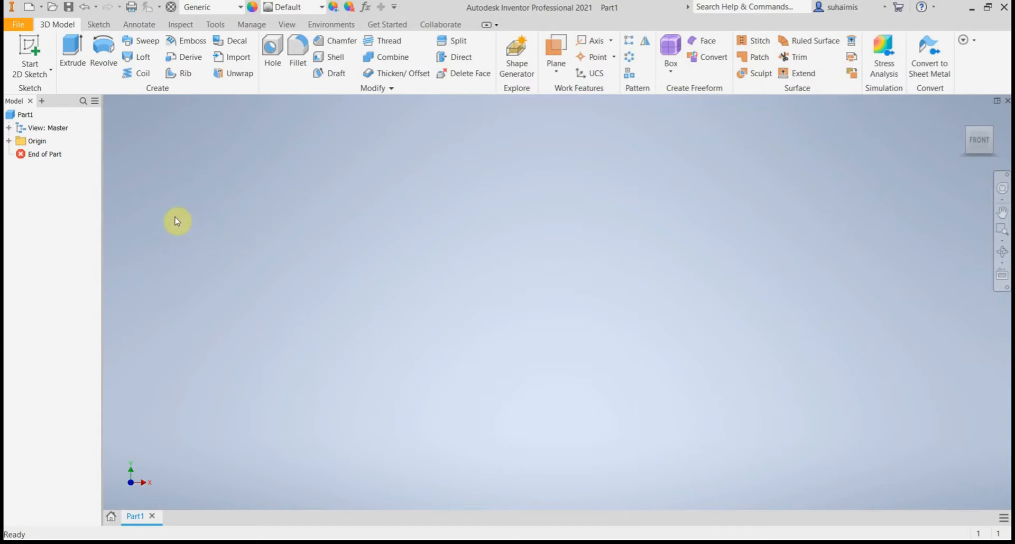
Step: Start a 2D sketch on the XY plane of the new part
{"action": "left_click", "coordinate": [32, 49]}
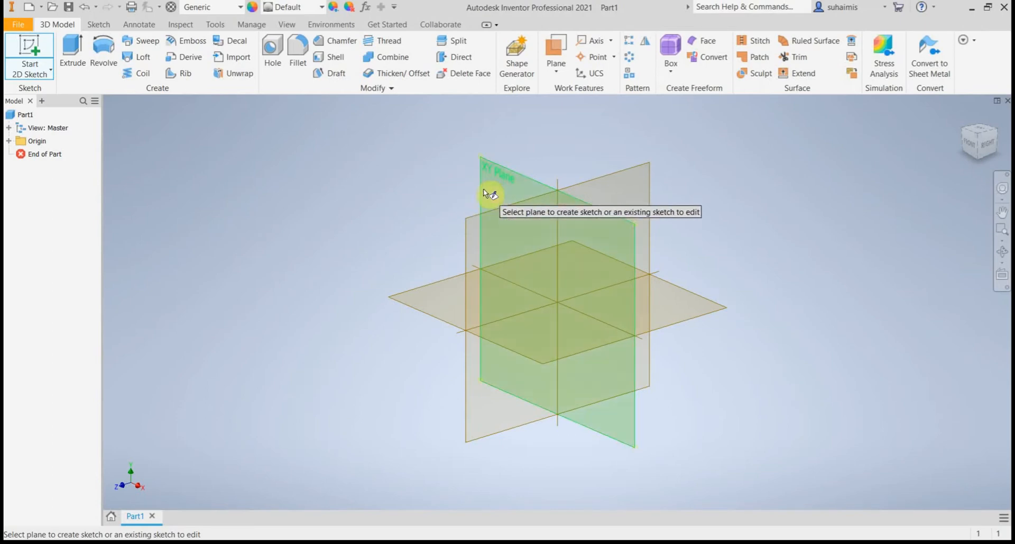
{"action": "left_click", "coordinate": [511, 191]}
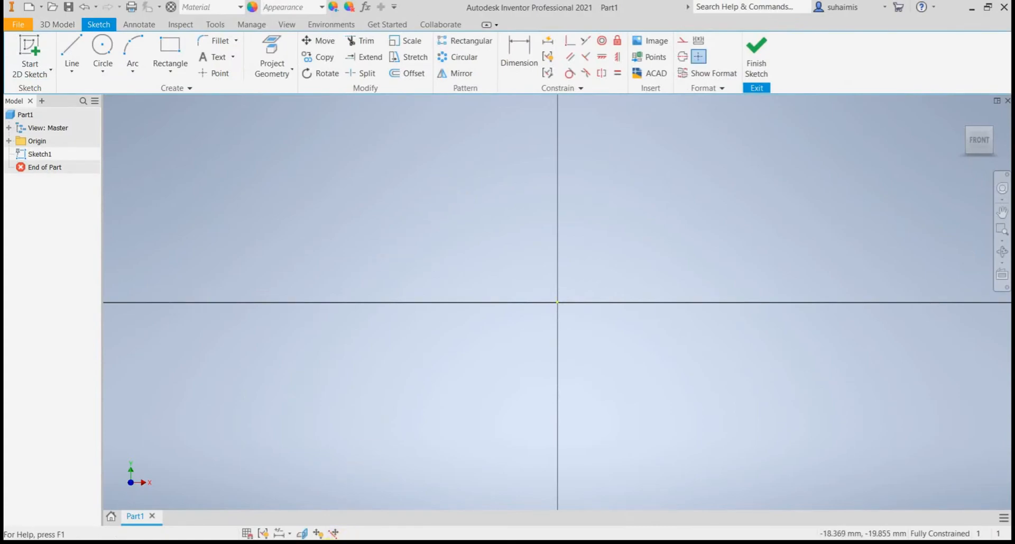
Step: Following the PDF drawing, sketch a vertical center-to-center slot upward from the origin, with about 15.4 mm between its centers
{"action": "key", "text": "alt+Tab"}
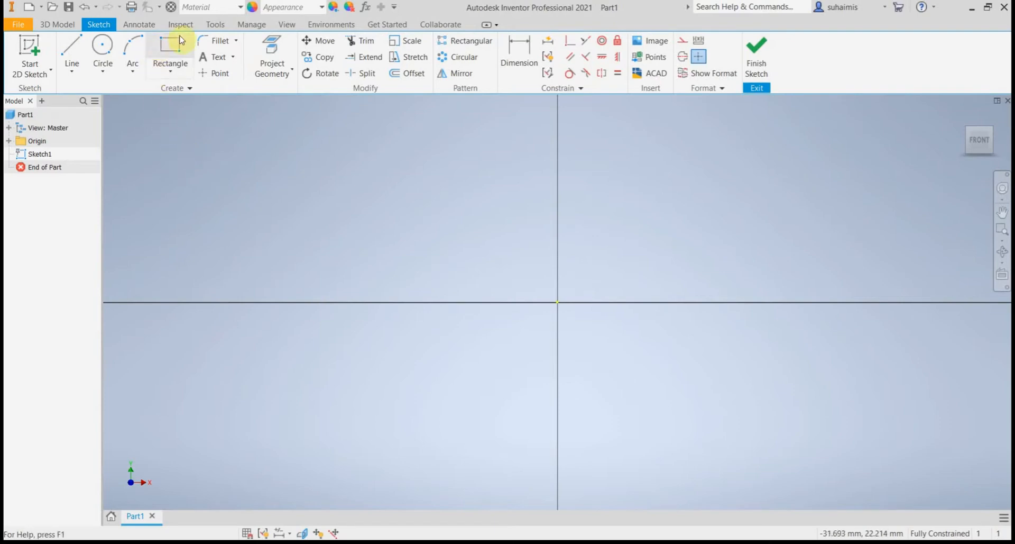
{"action": "left_click", "coordinate": [180, 74]}
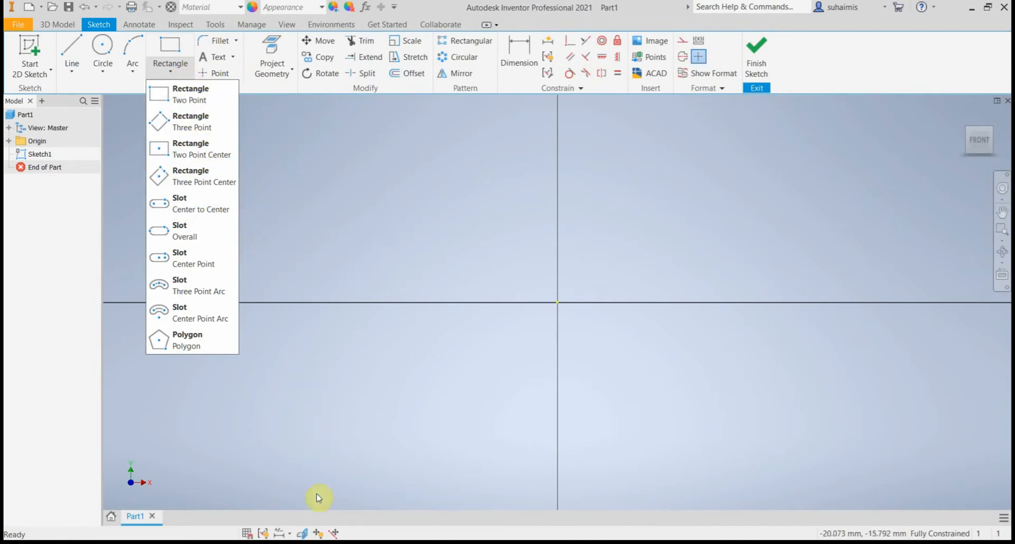
{"action": "left_click", "coordinate": [328, 543]}
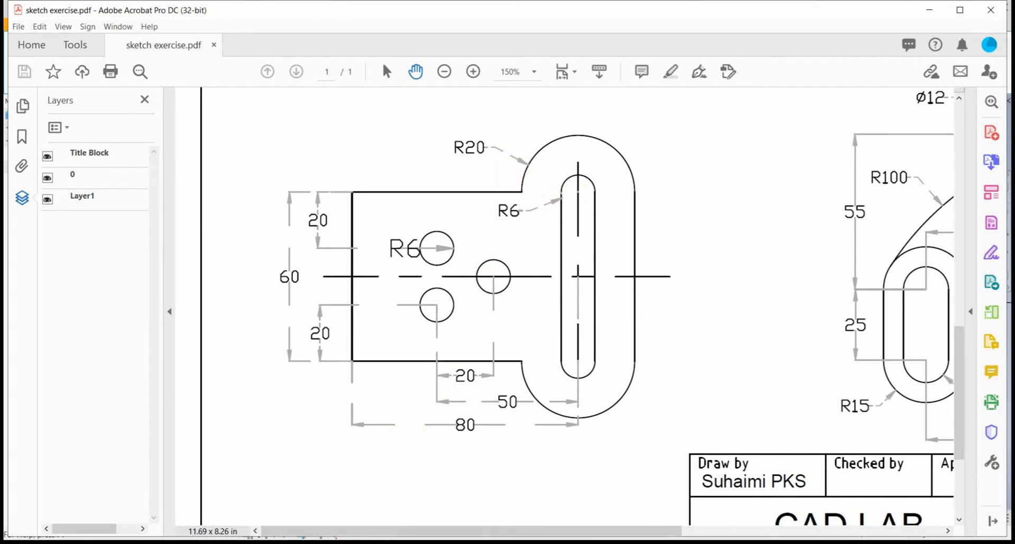
{"action": "left_click", "coordinate": [370, 543]}
{"action": "left_click", "coordinate": [170, 77]}
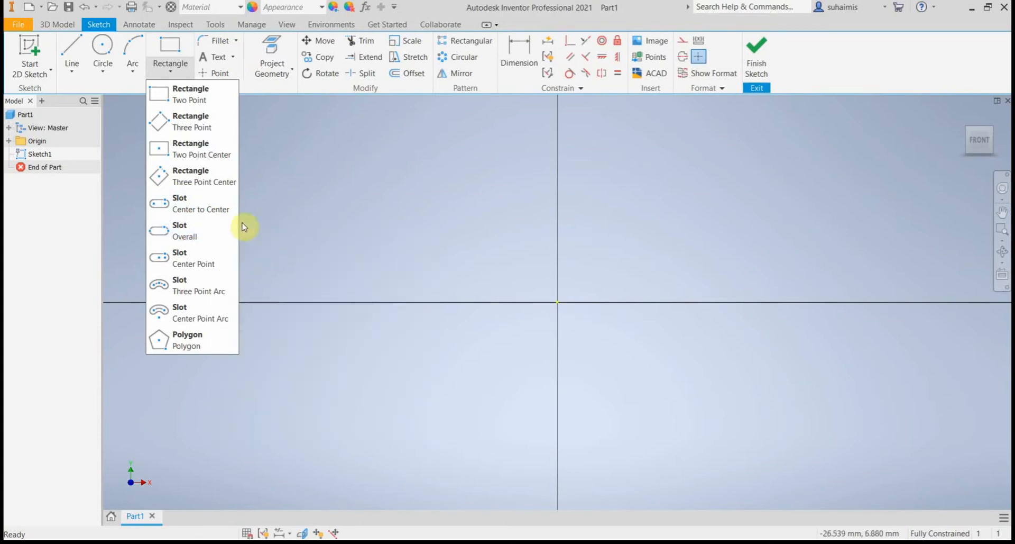
{"action": "left_click", "coordinate": [192, 211]}
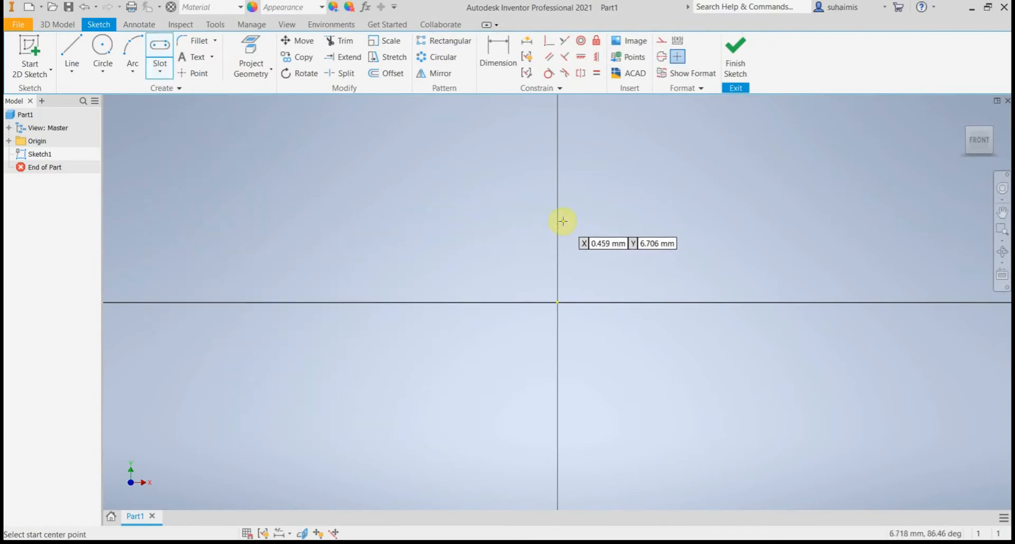
{"action": "left_click", "coordinate": [559, 302]}
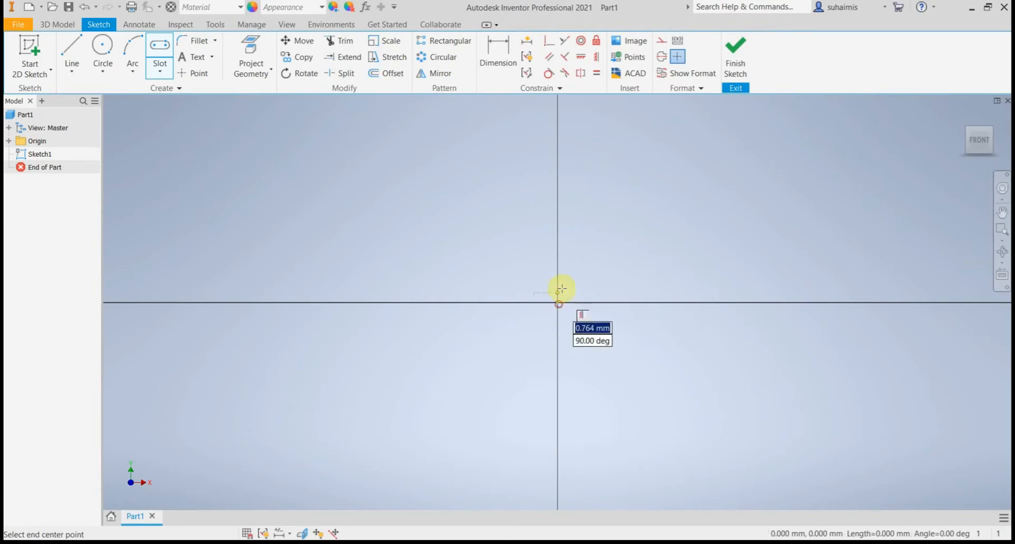
{"action": "left_click", "coordinate": [557, 117]}
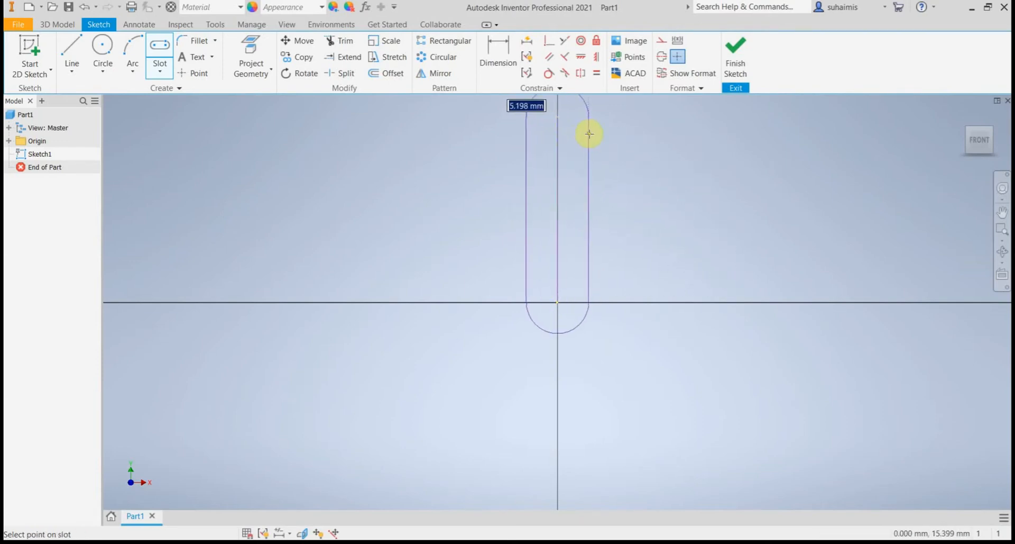
{"action": "middle_click_drag", "start_coordinate": [584, 140], "coordinate": [586, 212]}
{"action": "left_click", "coordinate": [622, 224]}
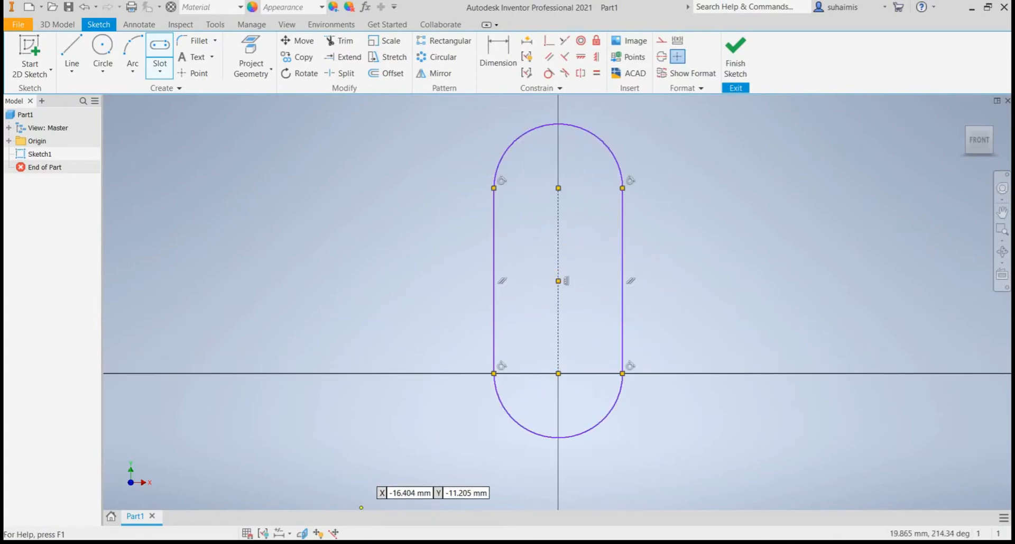
Step: Check the PDF drawing and sketch a narrower center-to-center slot inside the first one, using the same two center points
{"action": "key", "text": "alt+Tab"}
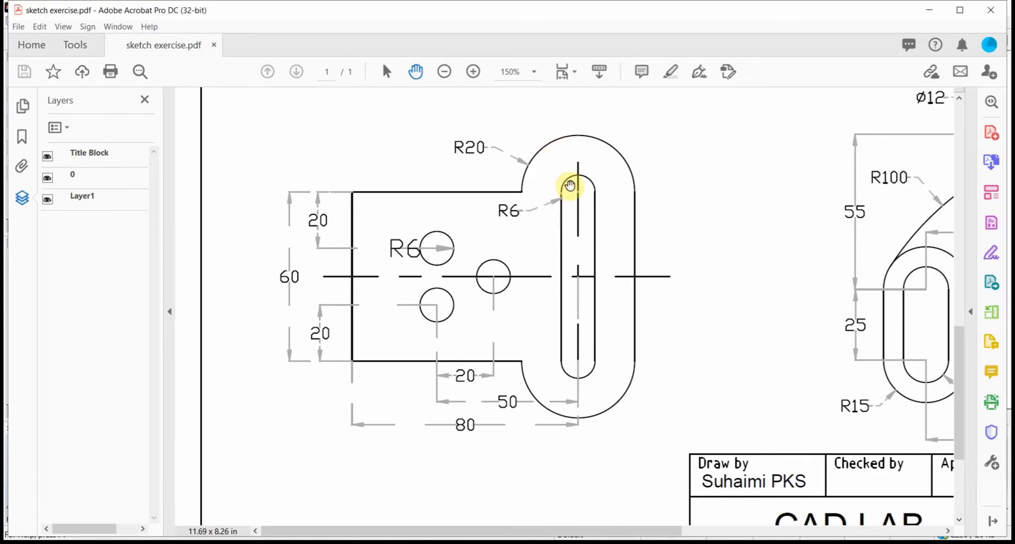
{"action": "key", "text": "alt+Tab"}
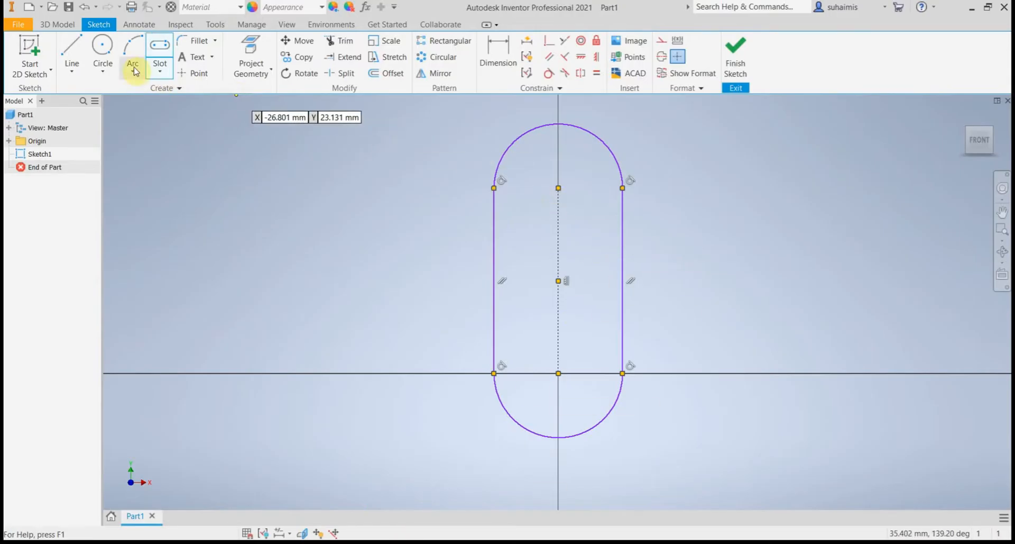
{"action": "left_click", "coordinate": [157, 46]}
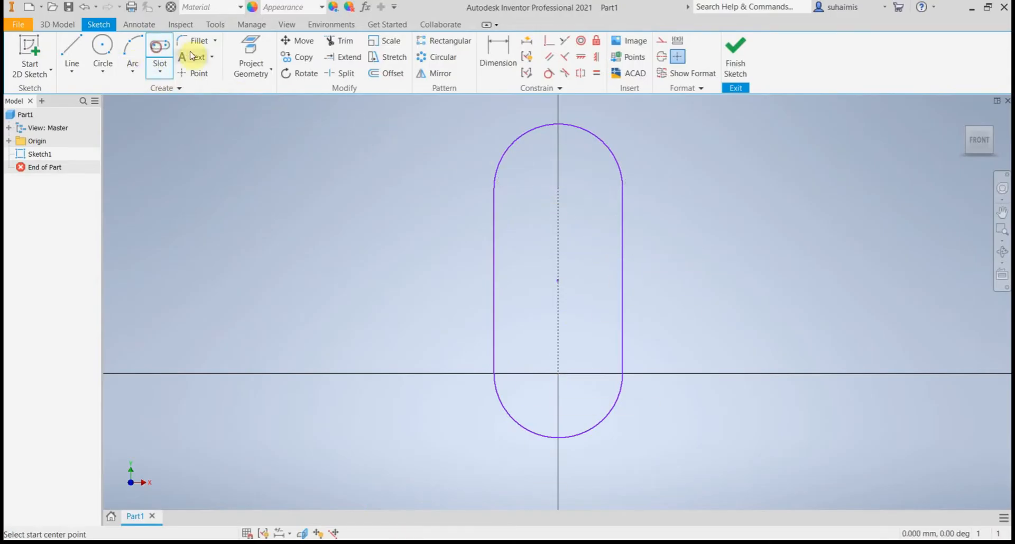
{"action": "left_click", "coordinate": [558, 373]}
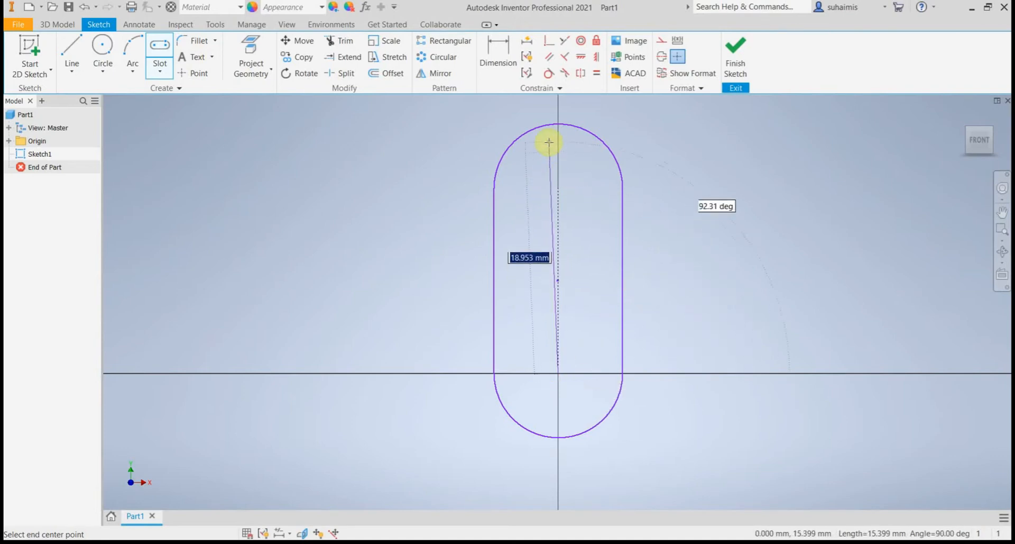
{"action": "left_click", "coordinate": [559, 188]}
{"action": "left_click", "coordinate": [586, 189]}
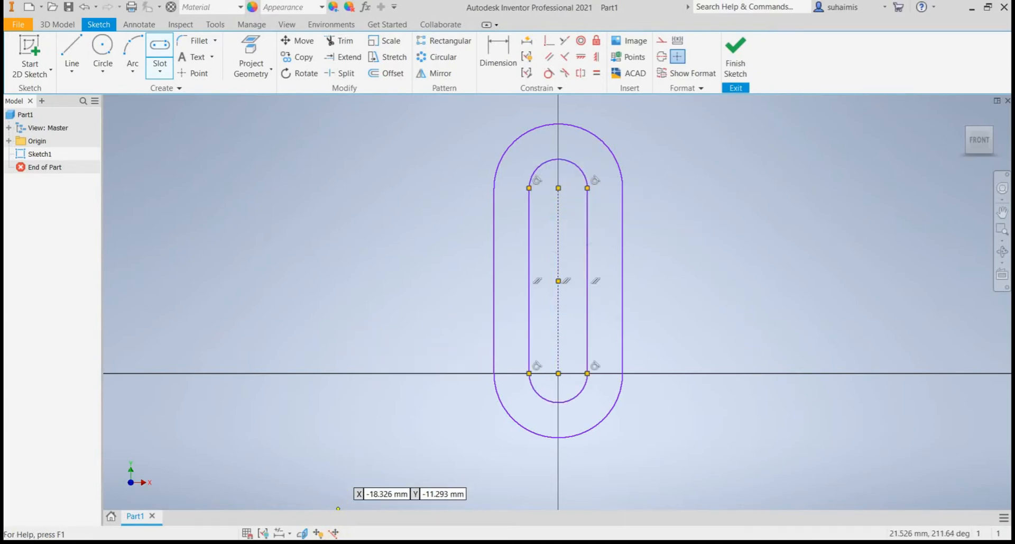
Step: Check the PDF drawing and sketch a two-point rectangle from the slots' upper center to the horizontal axis on their left side
{"action": "left_click", "coordinate": [343, 543]}
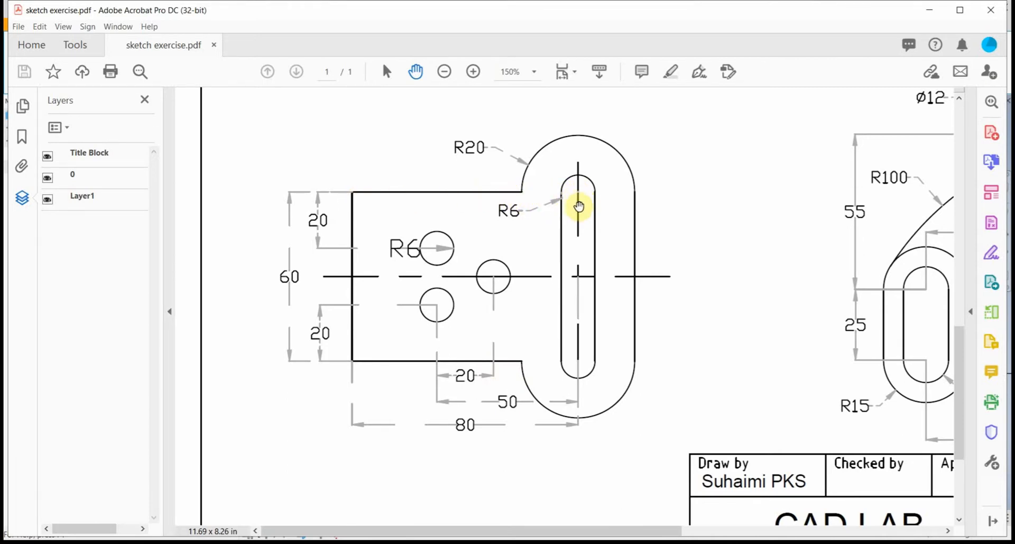
{"action": "key", "text": "alt+Tab"}
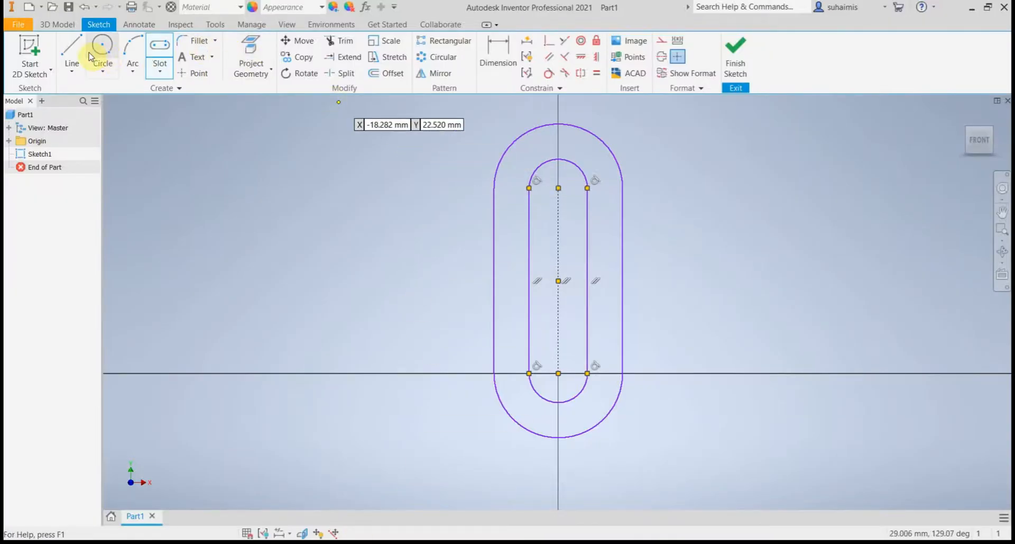
{"action": "left_click", "coordinate": [159, 70]}
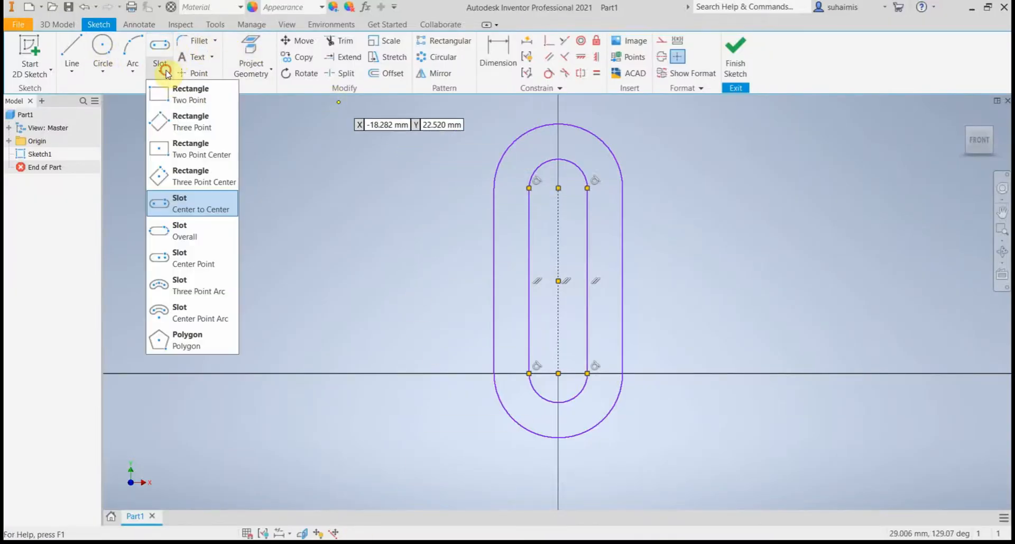
{"action": "left_click", "coordinate": [191, 98]}
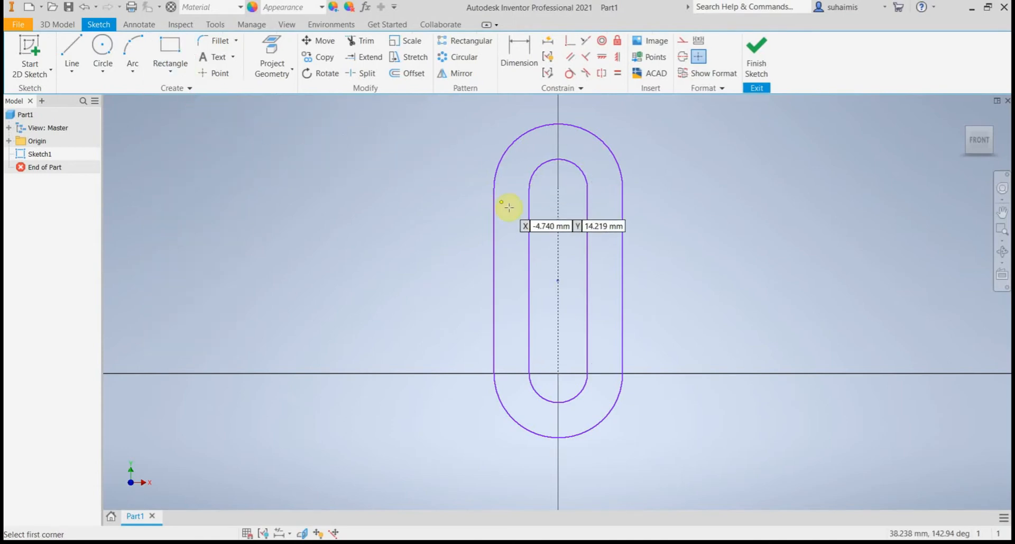
{"action": "left_click", "coordinate": [558, 187]}
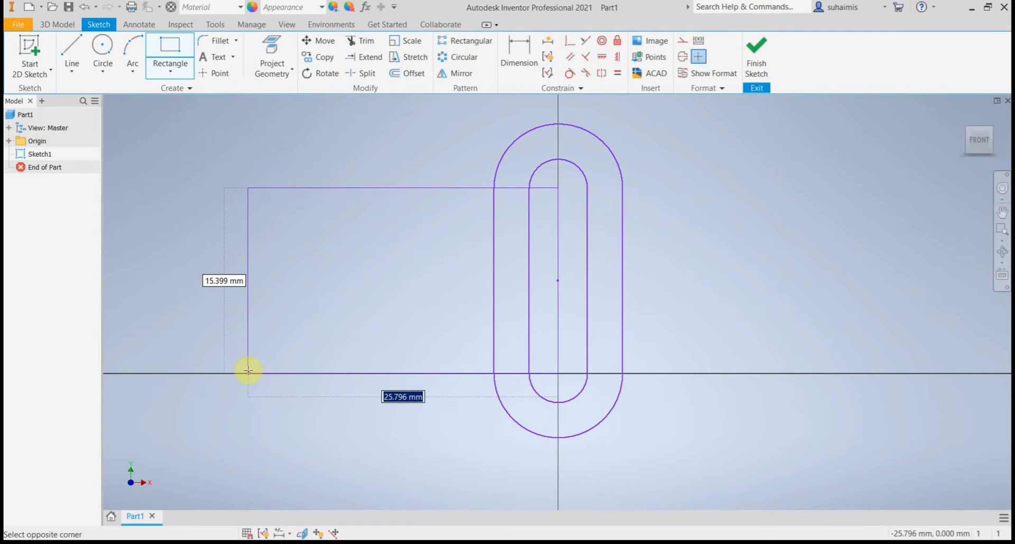
{"action": "left_click", "coordinate": [263, 372]}
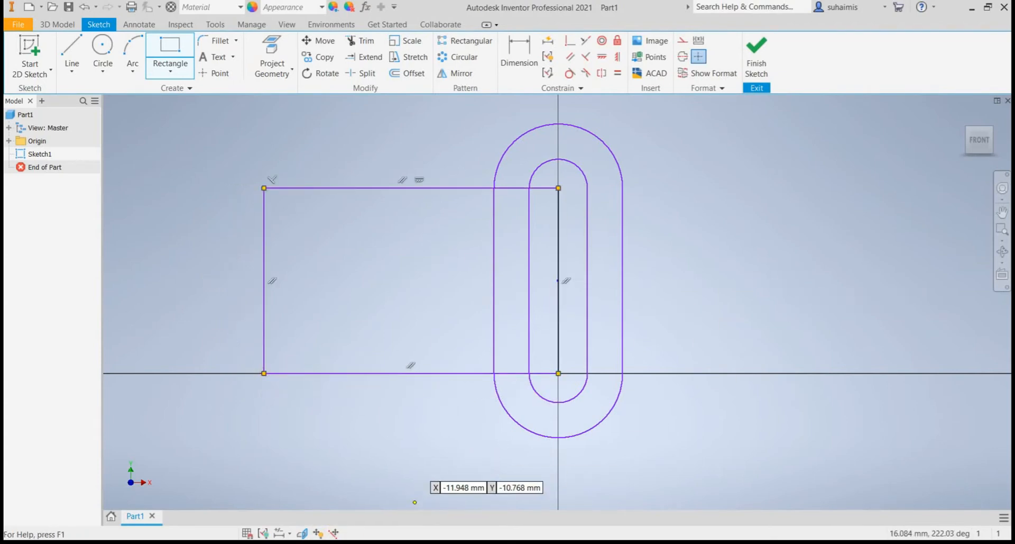
Step: Check the height in the PDF drawing and dimension the rectangle's left edge to 60 mm
{"action": "key", "text": "alt+Tab"}
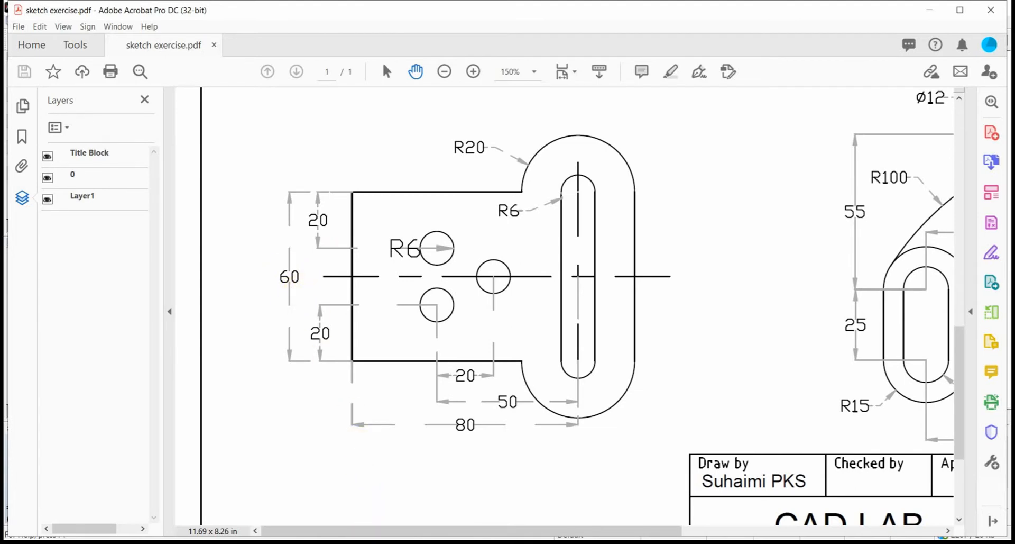
{"action": "left_click", "coordinate": [352, 492]}
{"action": "left_click", "coordinate": [518, 50]}
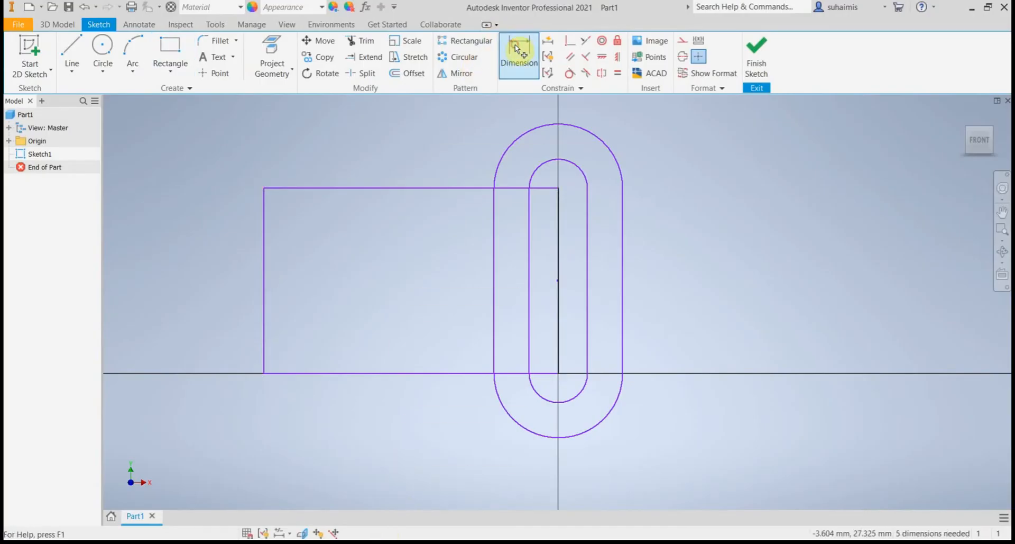
{"action": "left_click", "coordinate": [267, 297]}
{"action": "left_click", "coordinate": [238, 291]}
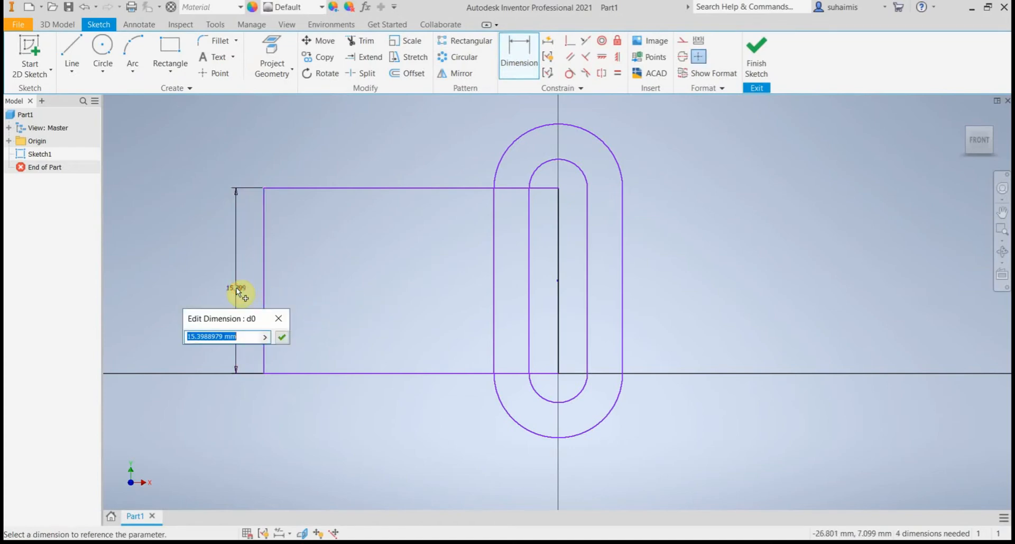
{"action": "type", "text": "60"}
{"action": "key", "text": "Return"}
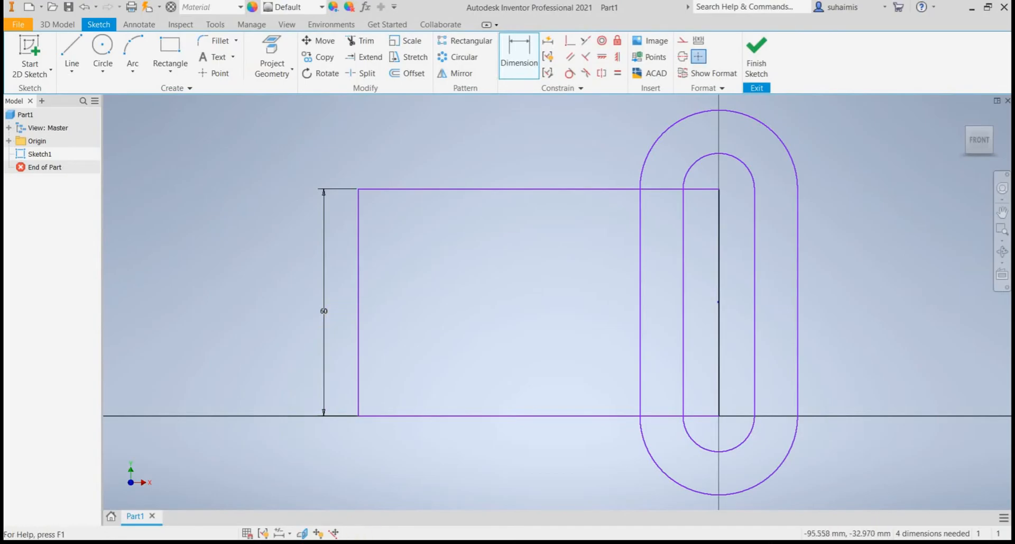
{"action": "key", "text": "alt+Tab"}
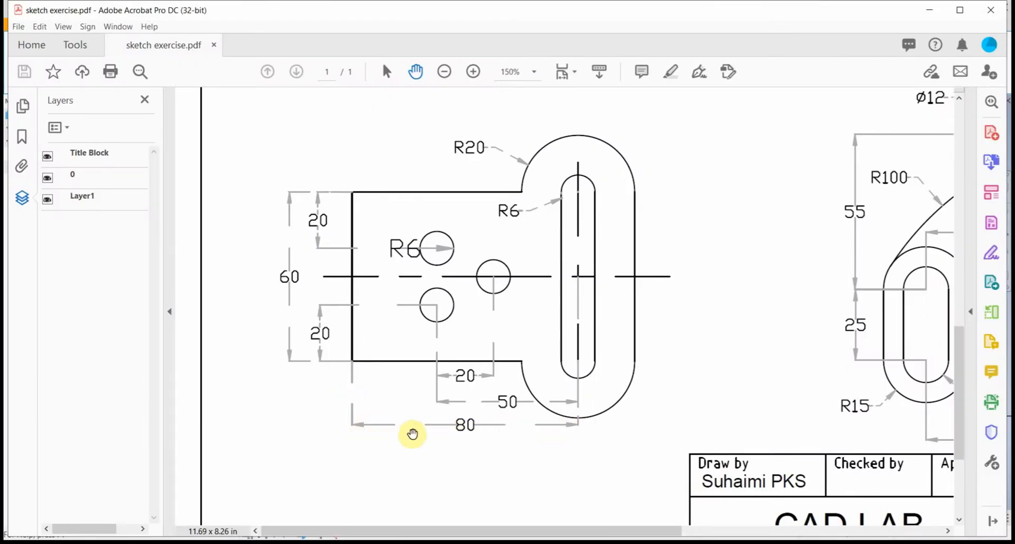
{"action": "key", "text": "alt+Tab"}
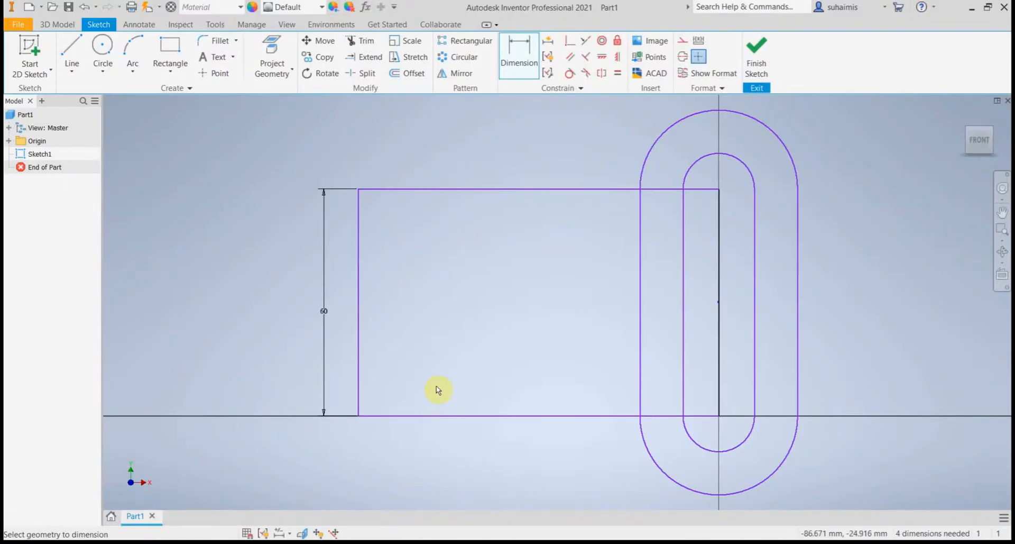
{"action": "left_click", "coordinate": [516, 68]}
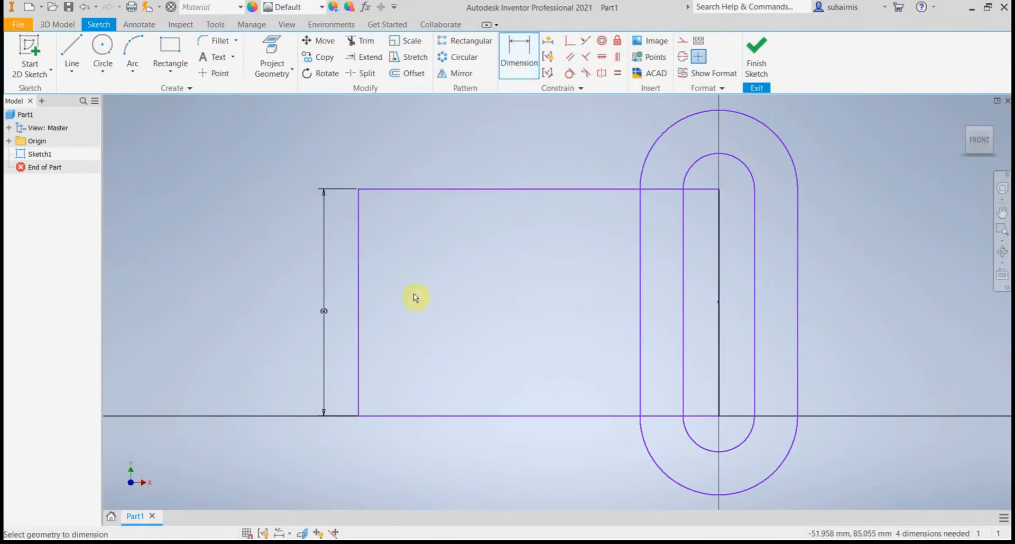
{"action": "left_click", "coordinate": [358, 312]}
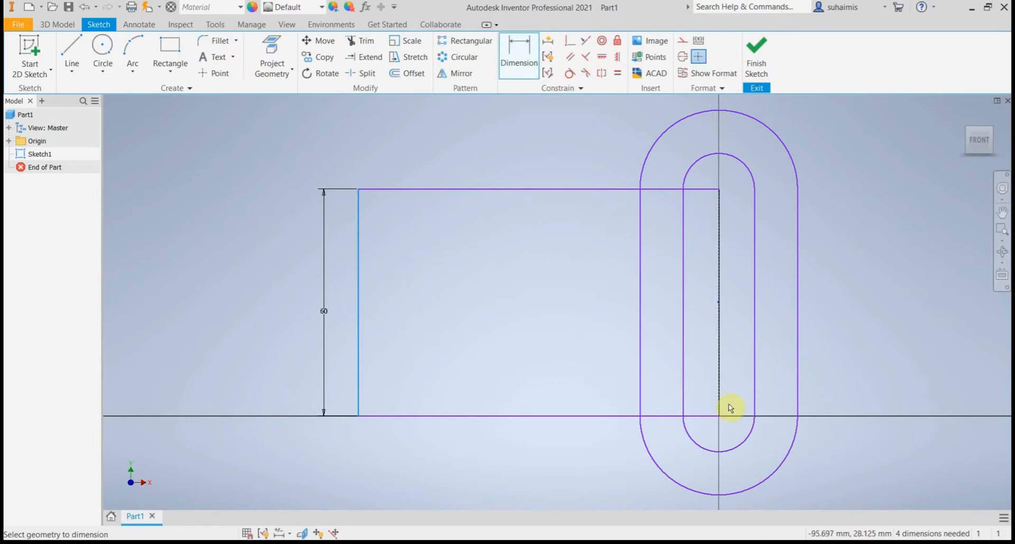
{"action": "left_click", "coordinate": [718, 421]}
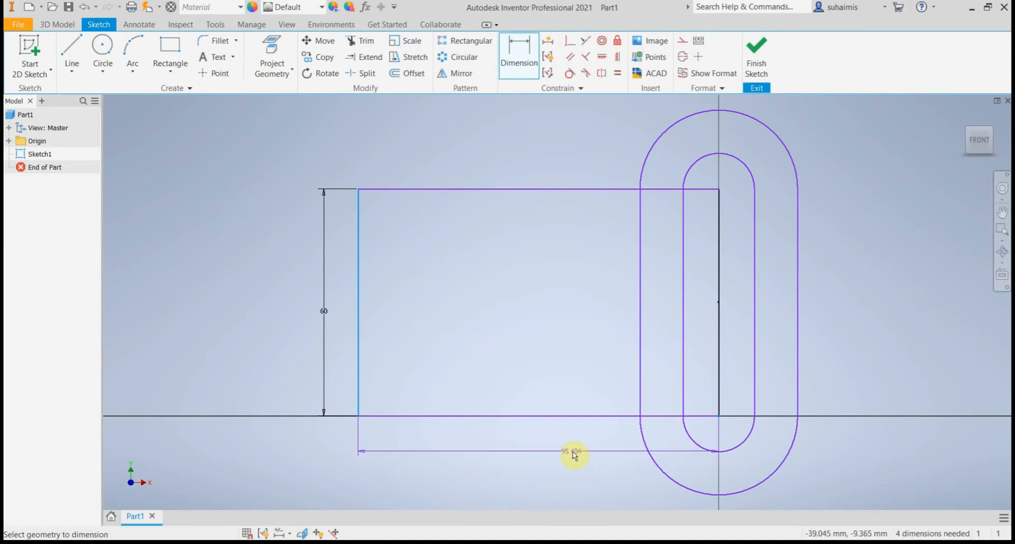
{"action": "key", "text": "Escape"}
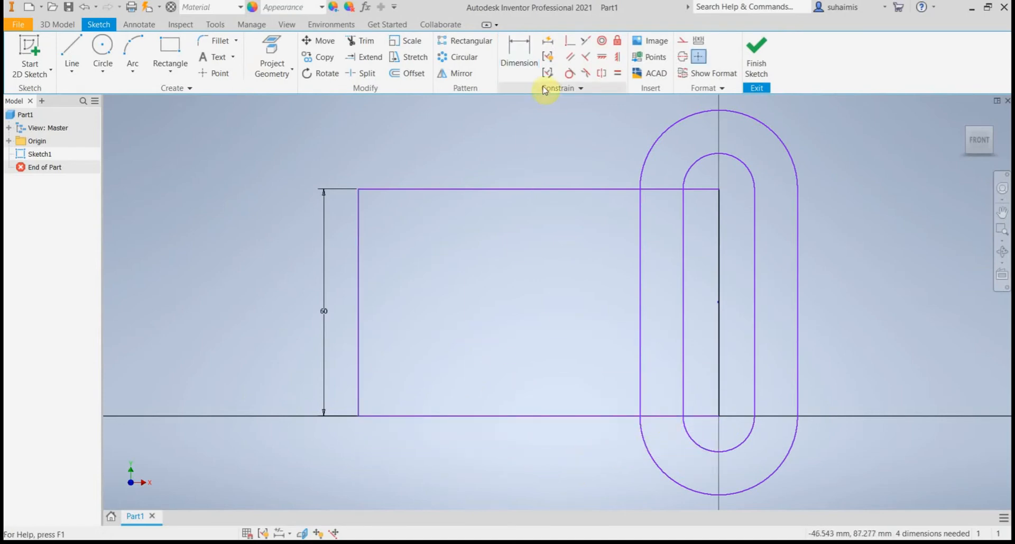
{"action": "left_click", "coordinate": [519, 53]}
{"action": "left_click", "coordinate": [557, 417]}
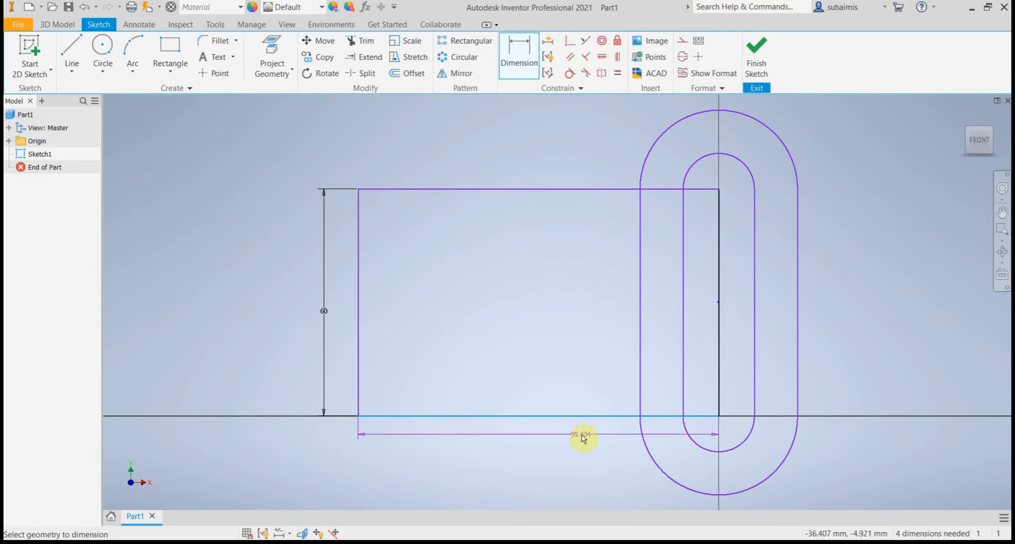
{"action": "key", "text": "Escape"}
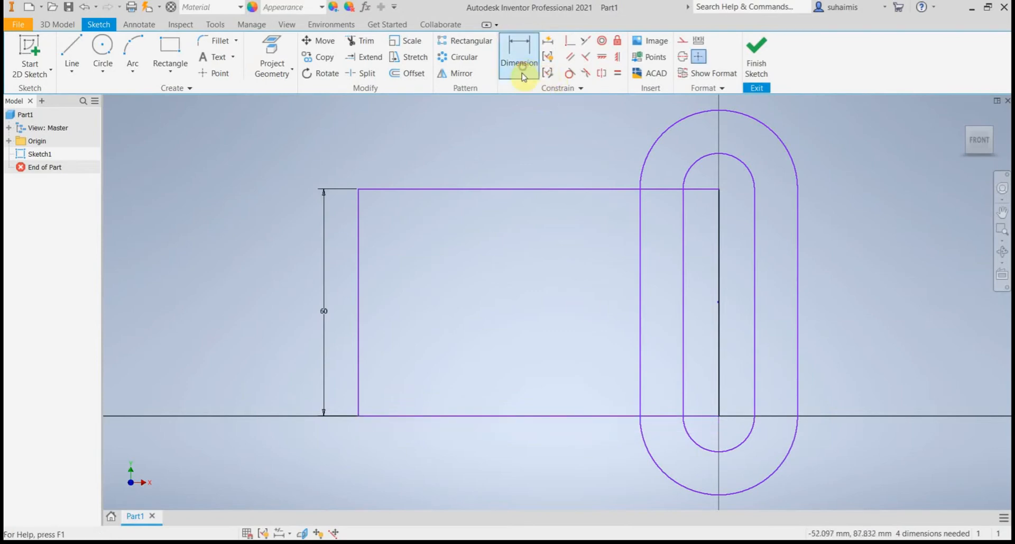
Step: Dimension the horizontal distance from the rectangle's left edge to the origin as 80 mm
{"action": "left_click", "coordinate": [522, 74]}
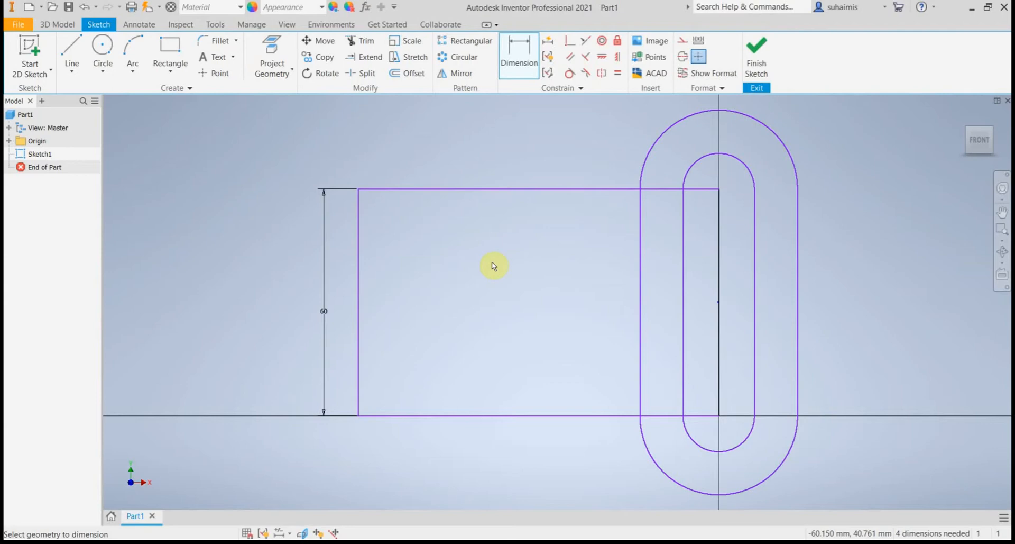
{"action": "left_click", "coordinate": [362, 261]}
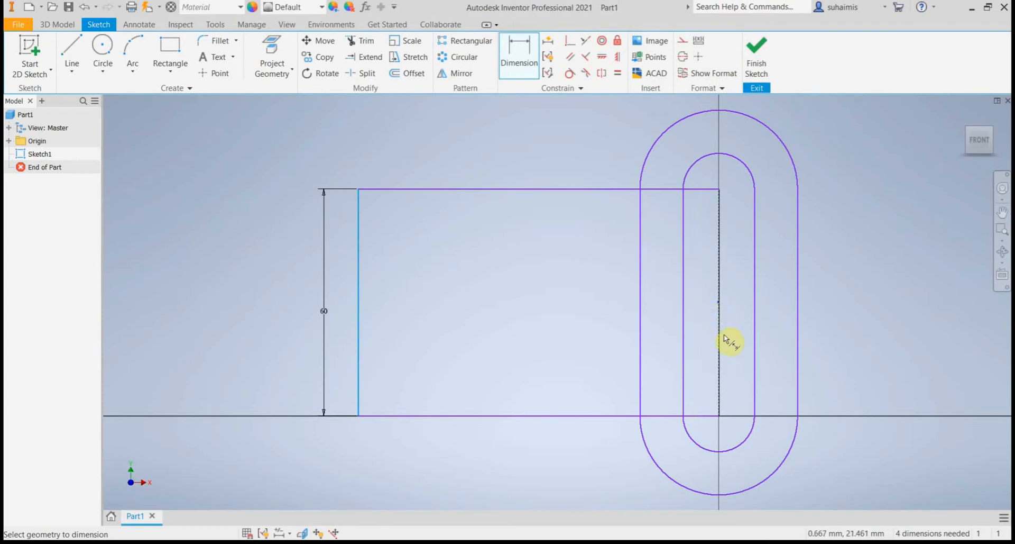
{"action": "left_click", "coordinate": [718, 416]}
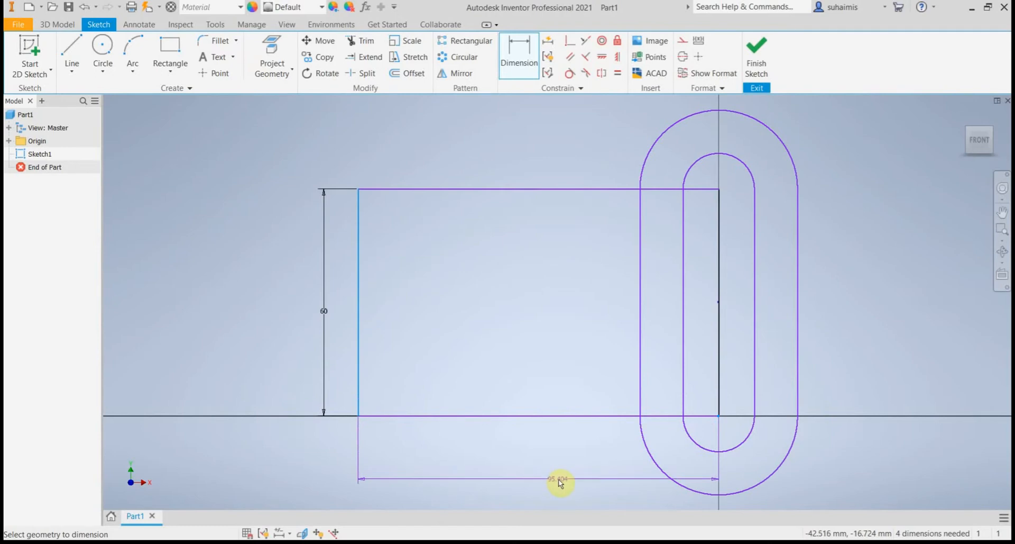
{"action": "left_click", "coordinate": [560, 482]}
{"action": "type", "text": "80"}
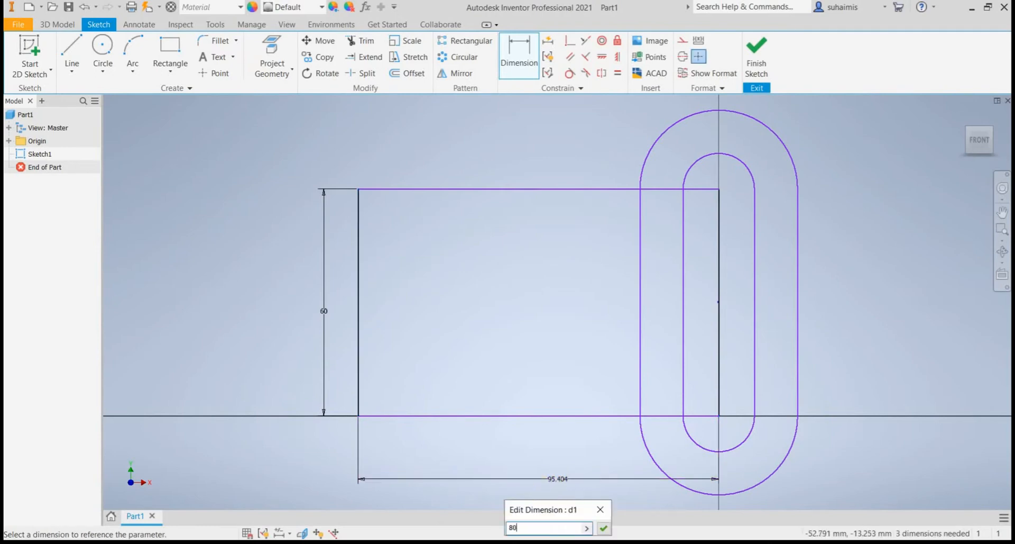
{"action": "key", "text": "Return"}
Step: Check the radii in the PDF drawing and dimension the outer slot's upper arc to a 20 mm radius
{"action": "mouse_move", "coordinate": [571, 371]}
{"action": "middle_mouse_down"}
{"action": "mouse_move", "coordinate": [544, 333]}
{"action": "mouse_move", "coordinate": [508, 362]}
{"action": "middle_mouse_up"}
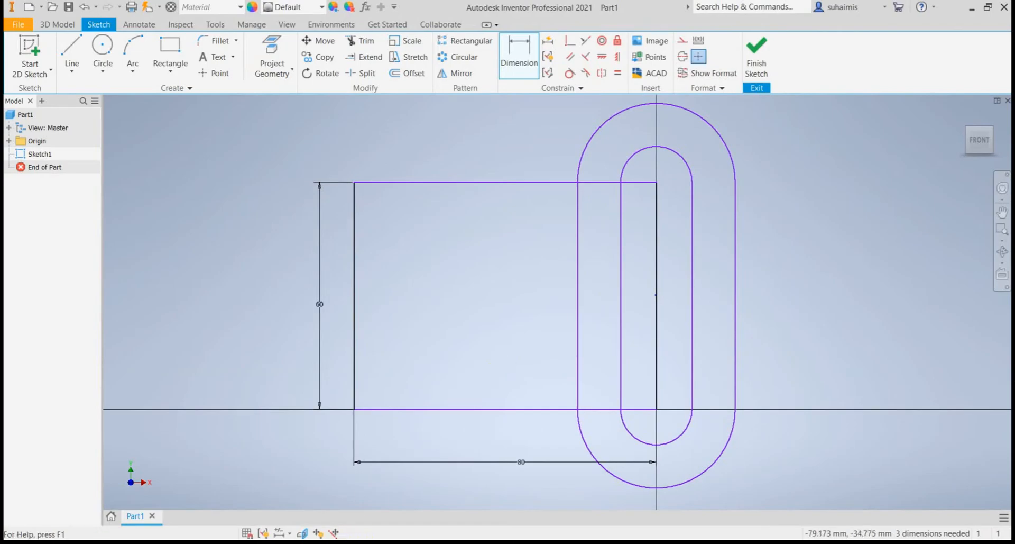
{"action": "key", "text": "alt+Tab"}
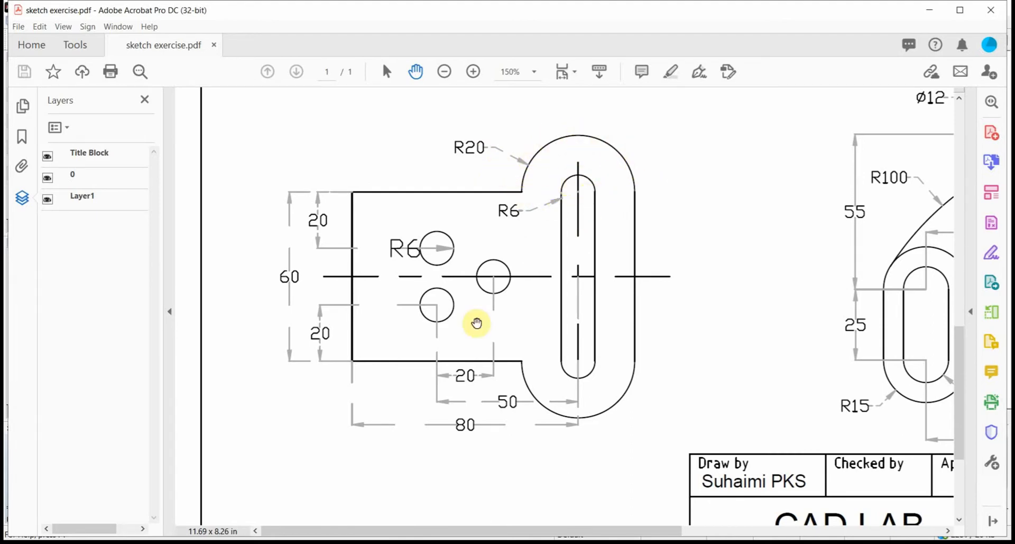
{"action": "left_click", "coordinate": [401, 542]}
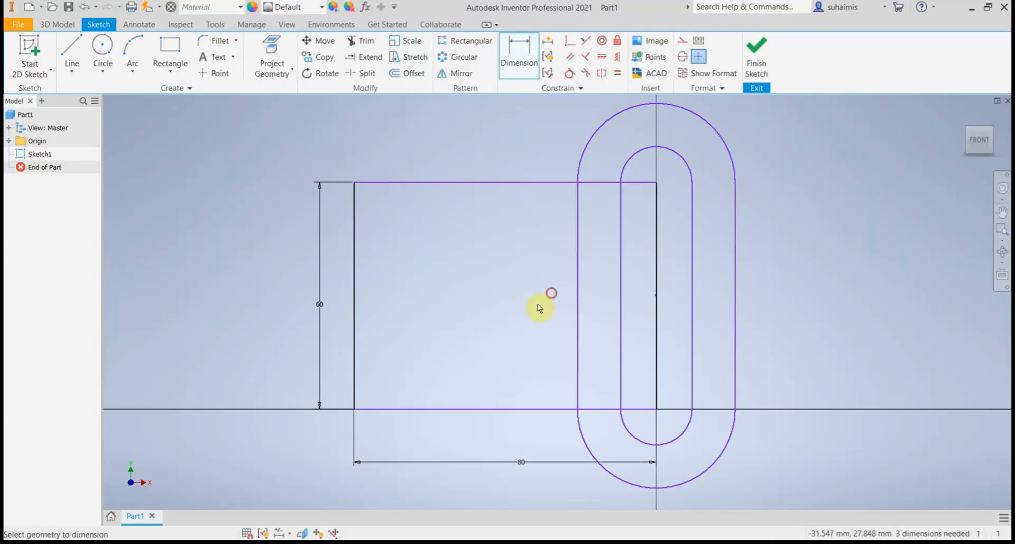
{"action": "left_click", "coordinate": [722, 141]}
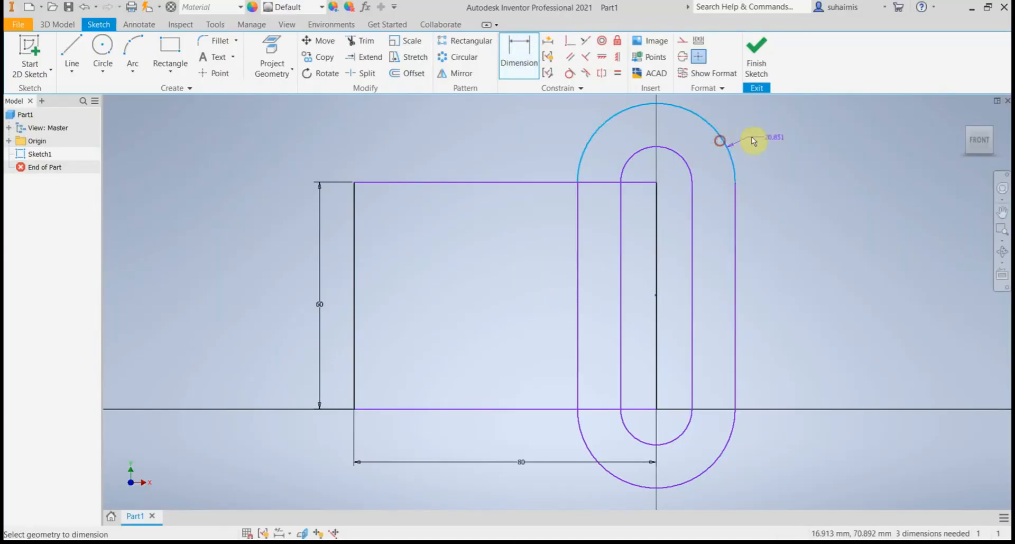
{"action": "left_click", "coordinate": [776, 130]}
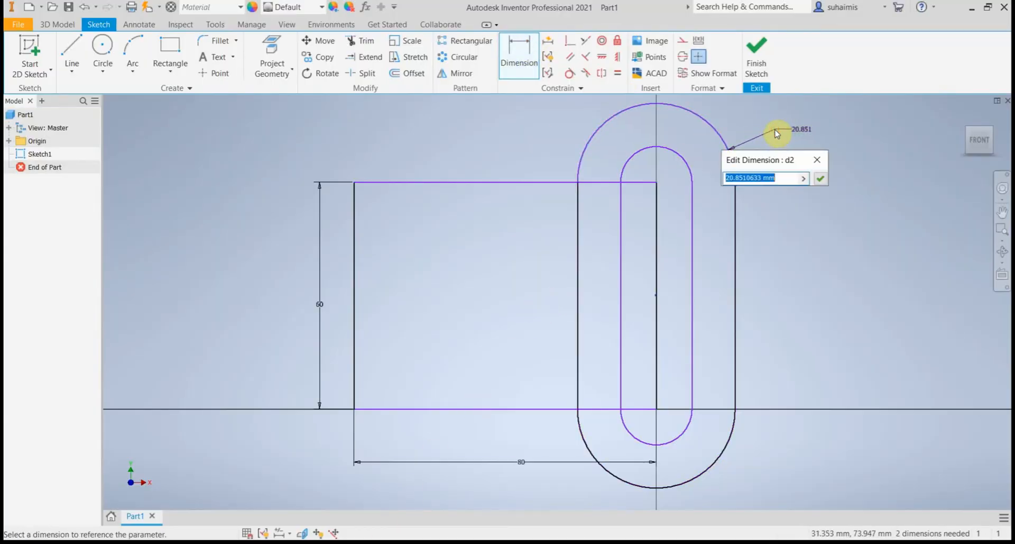
{"action": "type", "text": "20"}
{"action": "key", "text": "Return"}
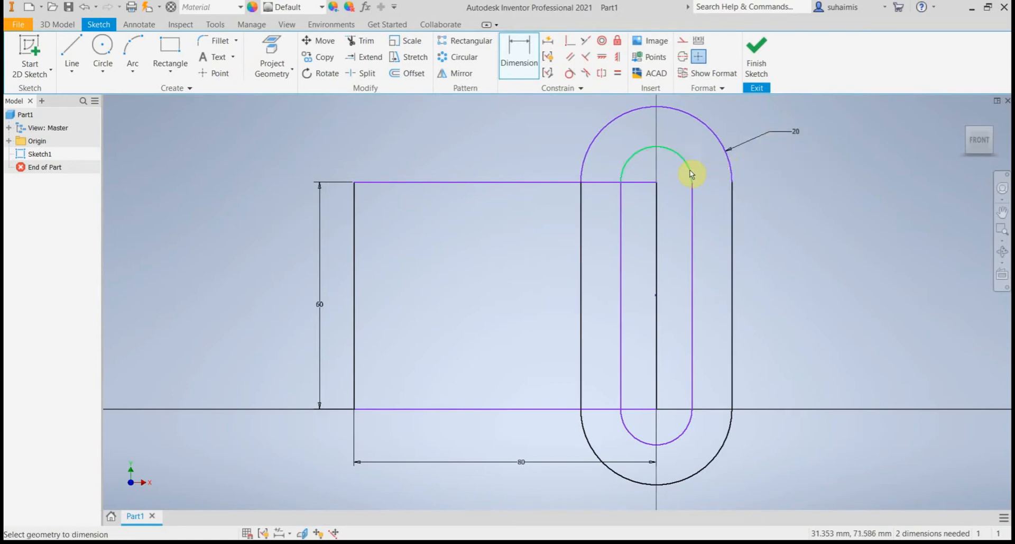
Step: Dimension the inner slot's upper arc to a 6 mm radius
{"action": "left_click", "coordinate": [688, 172]}
{"action": "left_click", "coordinate": [698, 160]}
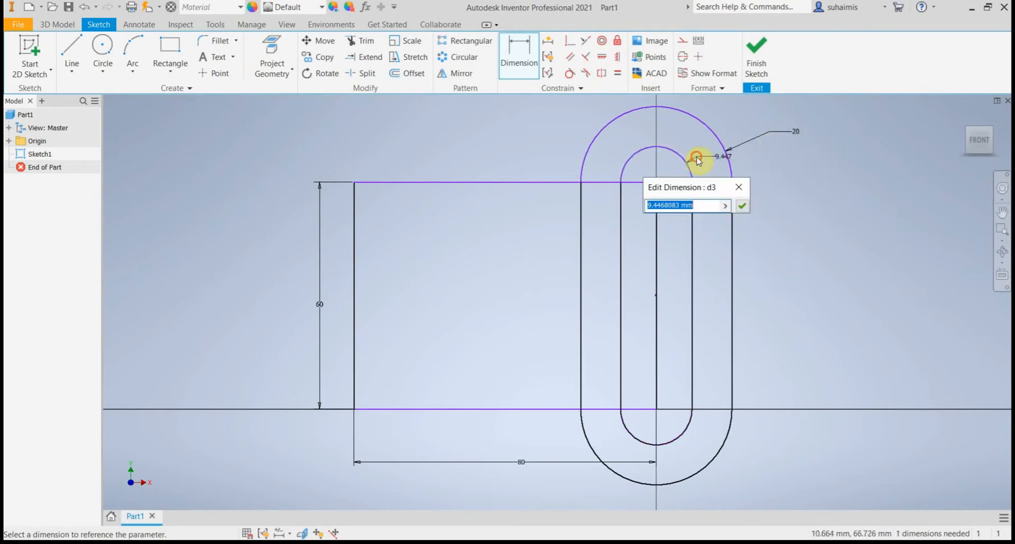
{"action": "type", "text": "6"}
{"action": "key", "text": "Return"}
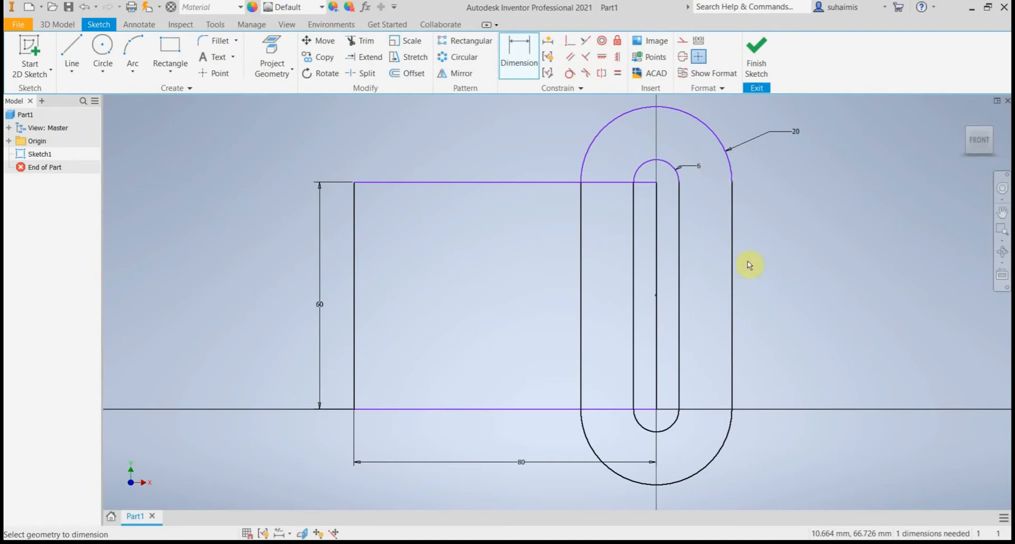
Step: Trim away the outer slot's left side and the parts of the rectangle's upper and lower edges that run inside the slot
{"action": "mouse_move", "coordinate": [786, 306]}
{"action": "middle_mouse_down"}
{"action": "mouse_move", "coordinate": [764, 324]}
{"action": "mouse_move", "coordinate": [760, 313]}
{"action": "middle_mouse_up"}
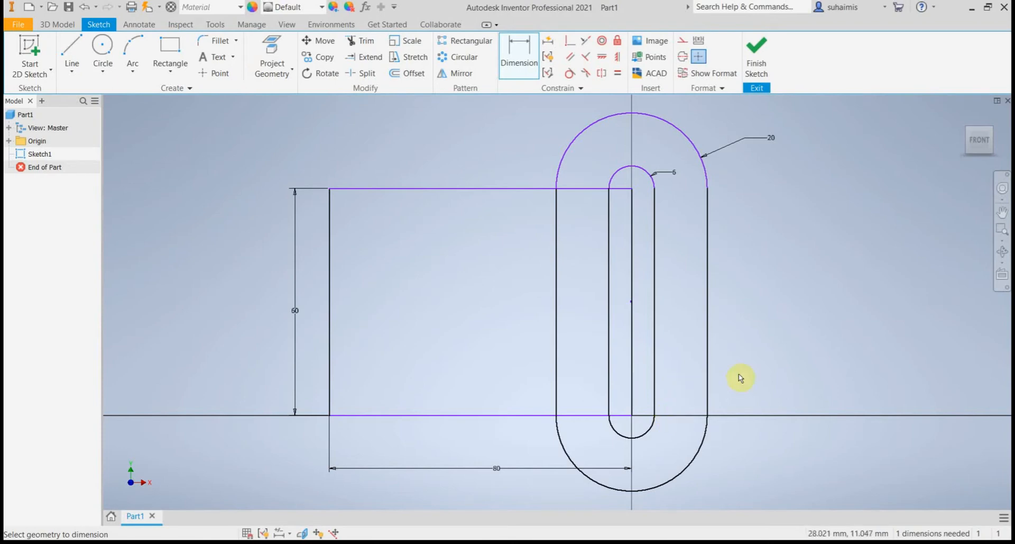
{"action": "middle_click_drag", "start_coordinate": [761, 370], "coordinate": [734, 363]}
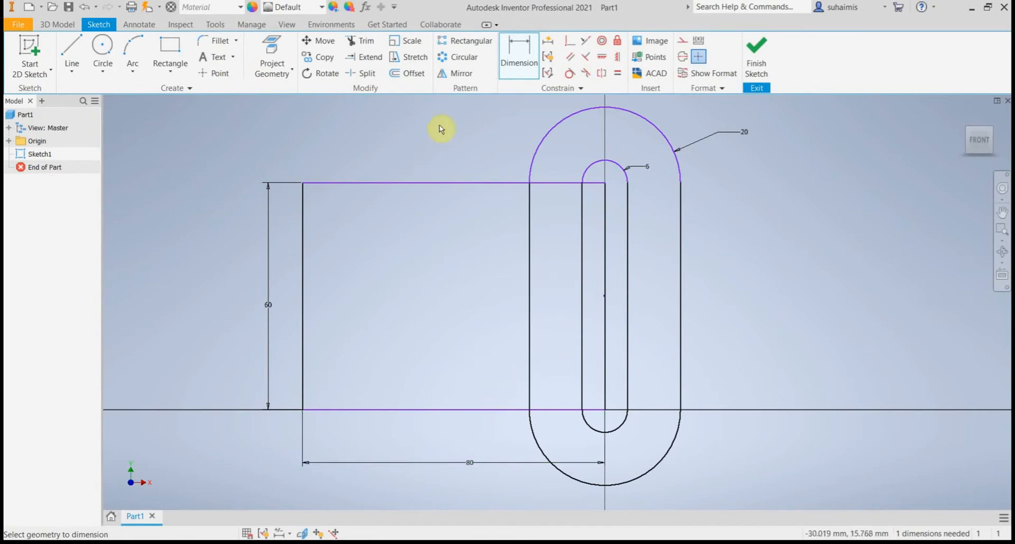
{"action": "left_click", "coordinate": [361, 40]}
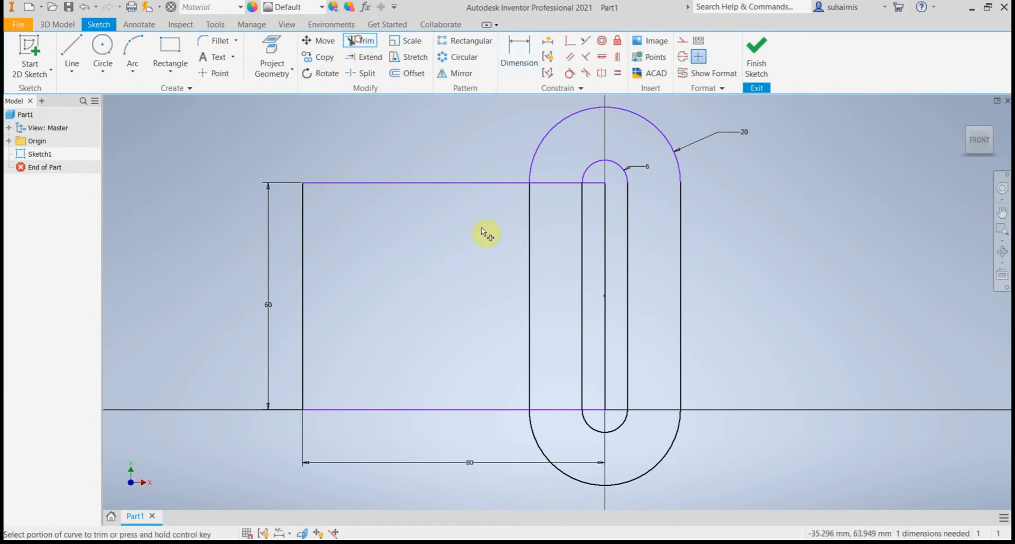
{"action": "left_click", "coordinate": [529, 236]}
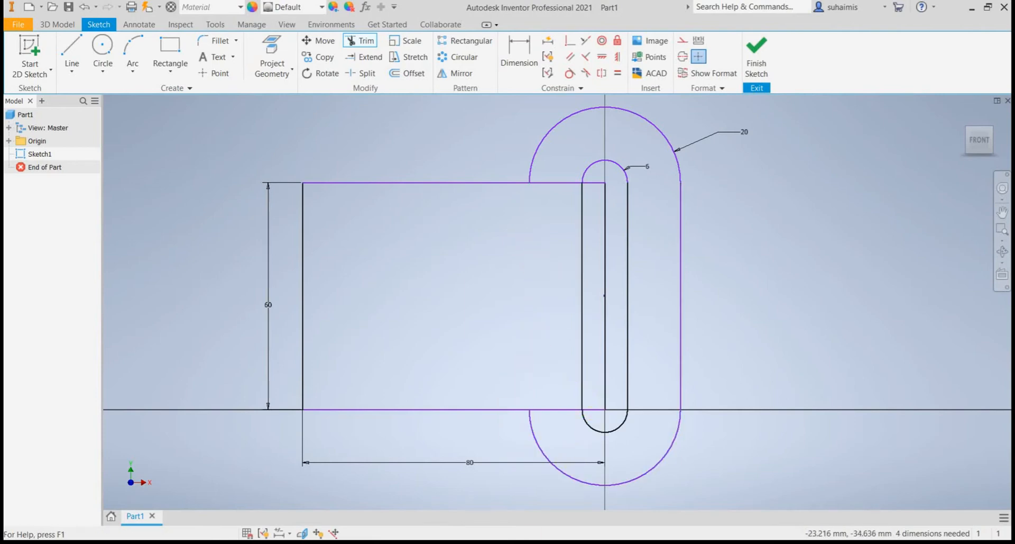
{"action": "key", "text": "alt+Tab"}
{"action": "key", "text": "alt+Tab"}
{"action": "left_click", "coordinate": [565, 183]}
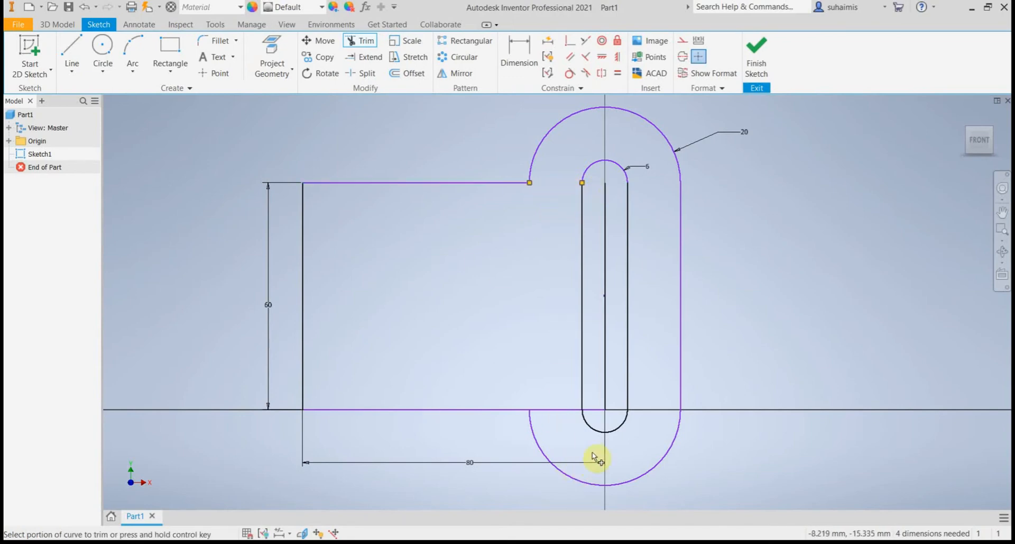
{"action": "left_click", "coordinate": [567, 410]}
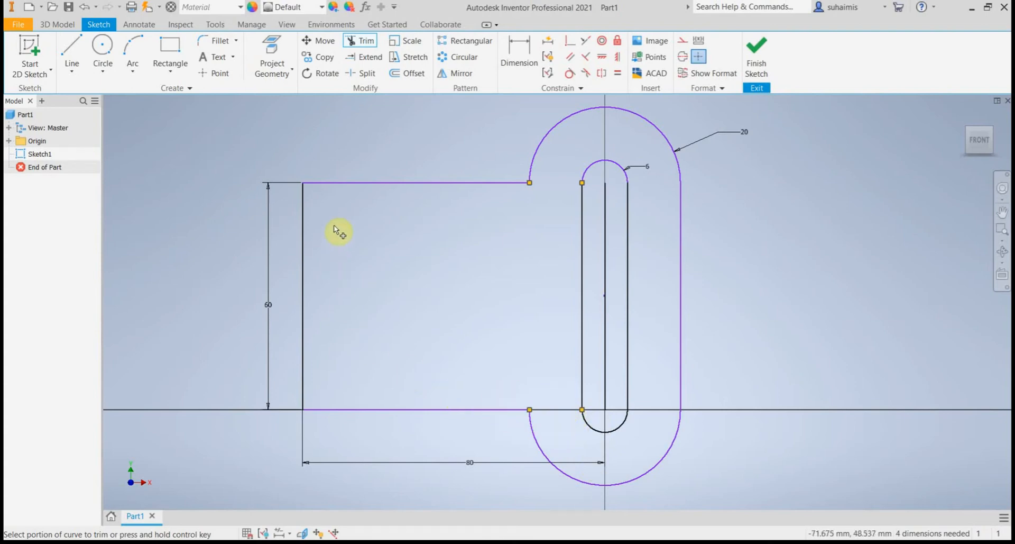
{"action": "key", "text": "Escape"}
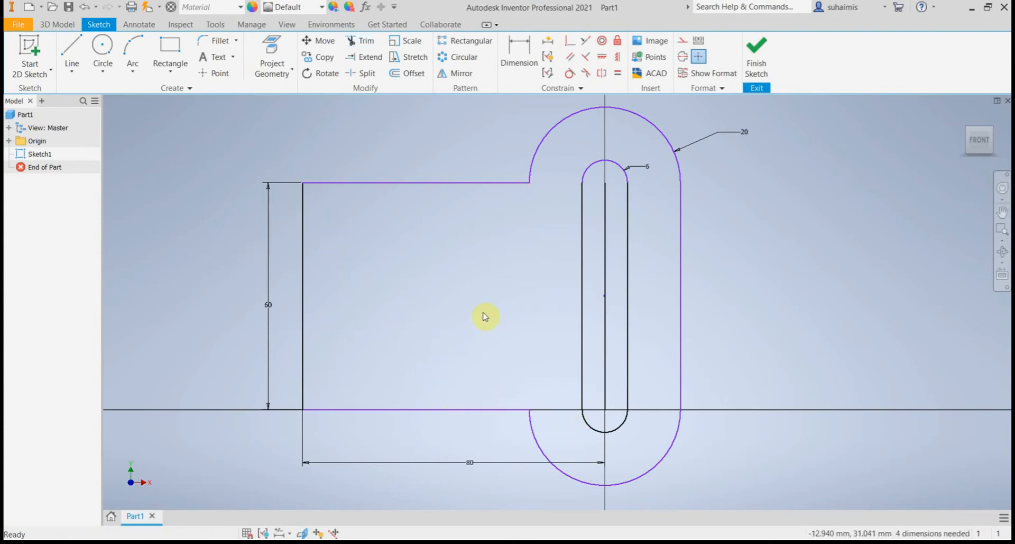
Step: Check the PDF drawing and sketch three circles about 11 mm in diameter on the plate, two above each other and one between them further right
{"action": "middle_click_drag", "start_coordinate": [498, 319], "coordinate": [499, 313]}
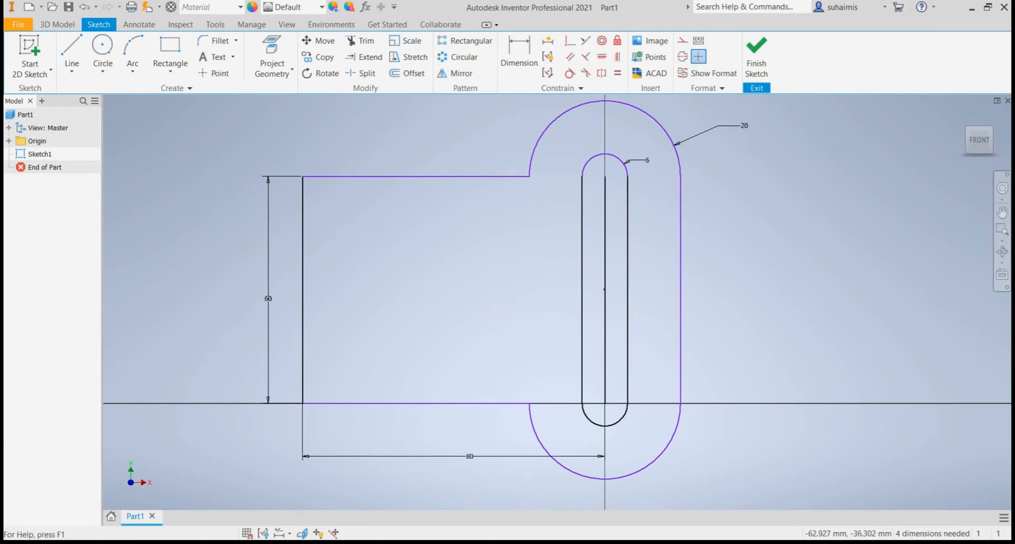
{"action": "key", "text": "alt+Tab"}
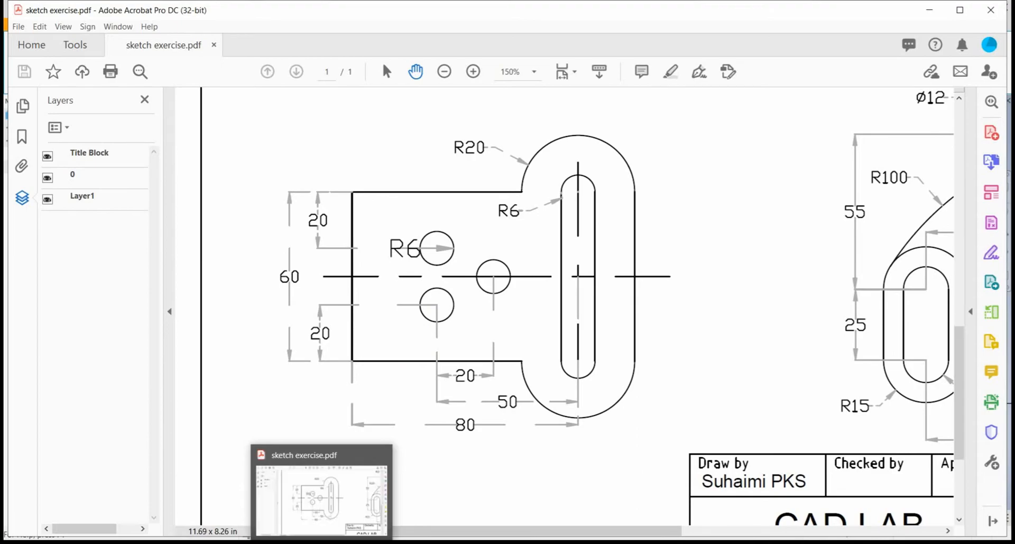
{"action": "left_click", "coordinate": [322, 543]}
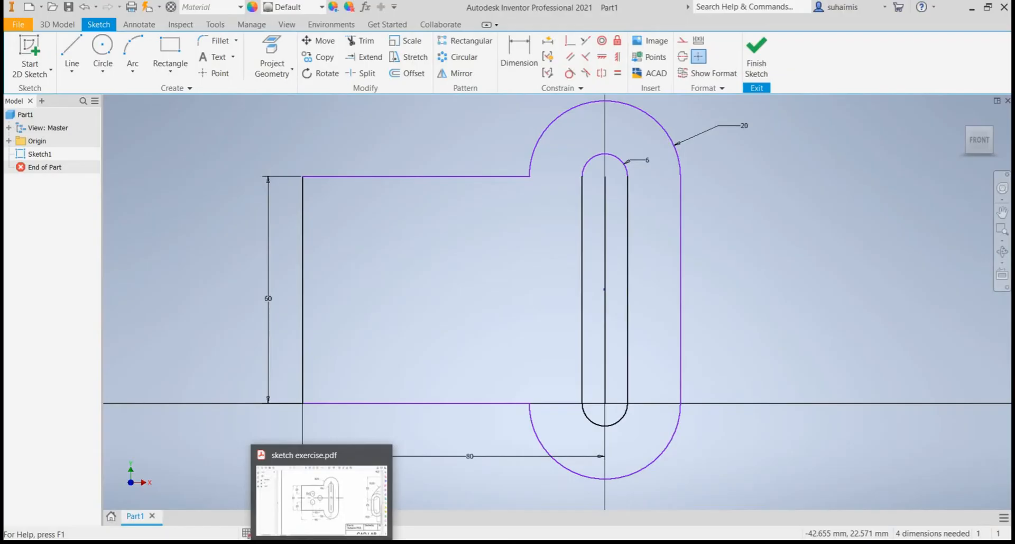
{"action": "left_click", "coordinate": [108, 46]}
{"action": "left_click", "coordinate": [402, 251]}
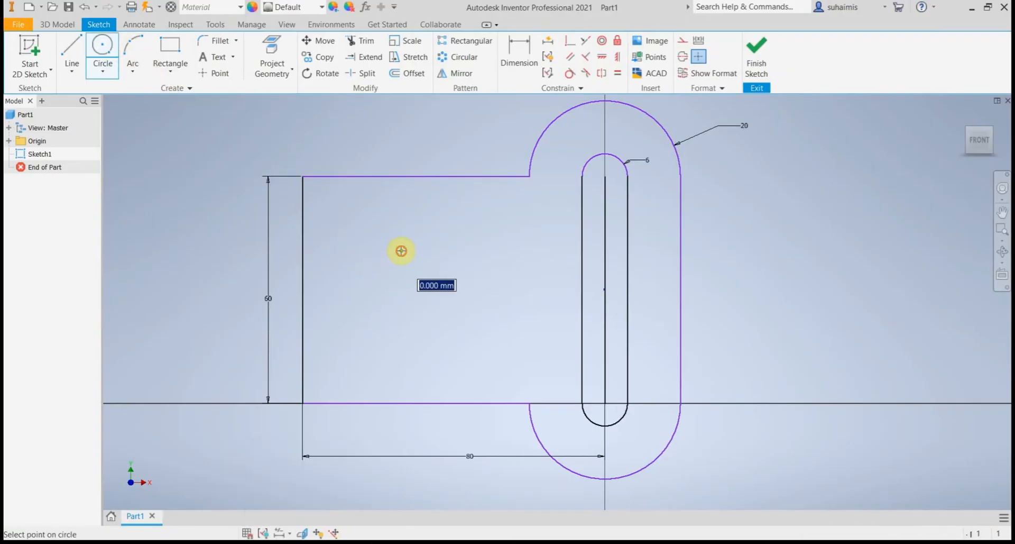
{"action": "left_click", "coordinate": [415, 265]}
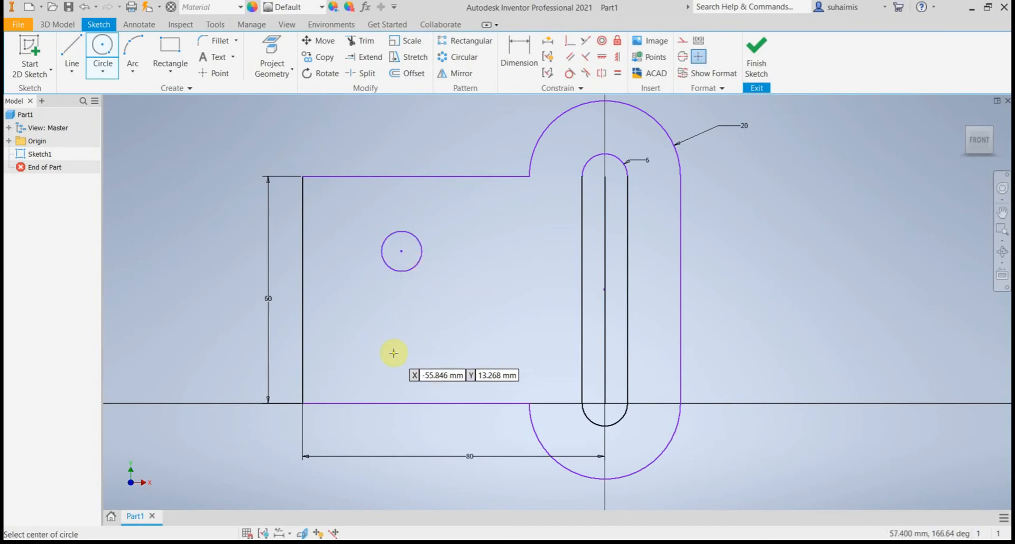
{"action": "left_click", "coordinate": [402, 355]}
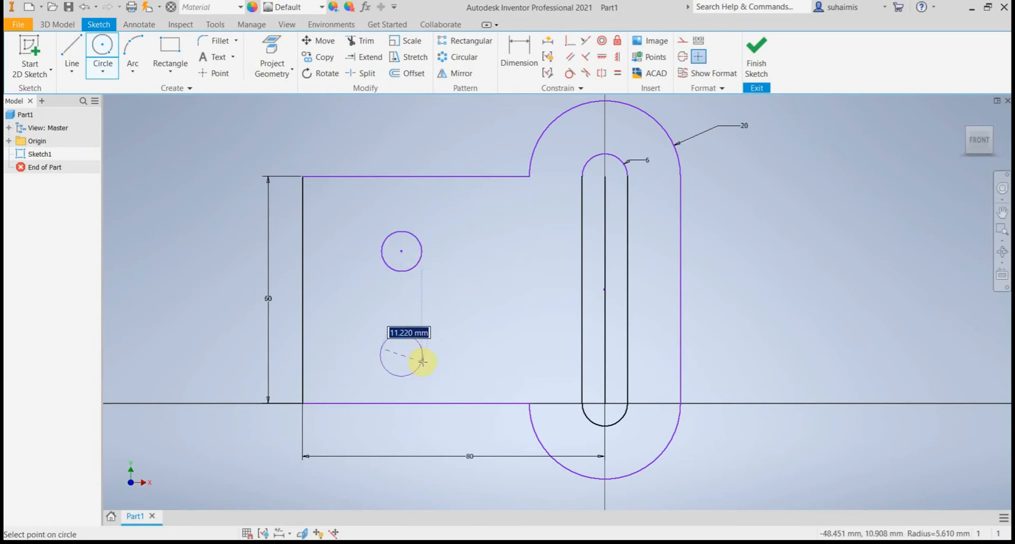
{"action": "left_click", "coordinate": [423, 361]}
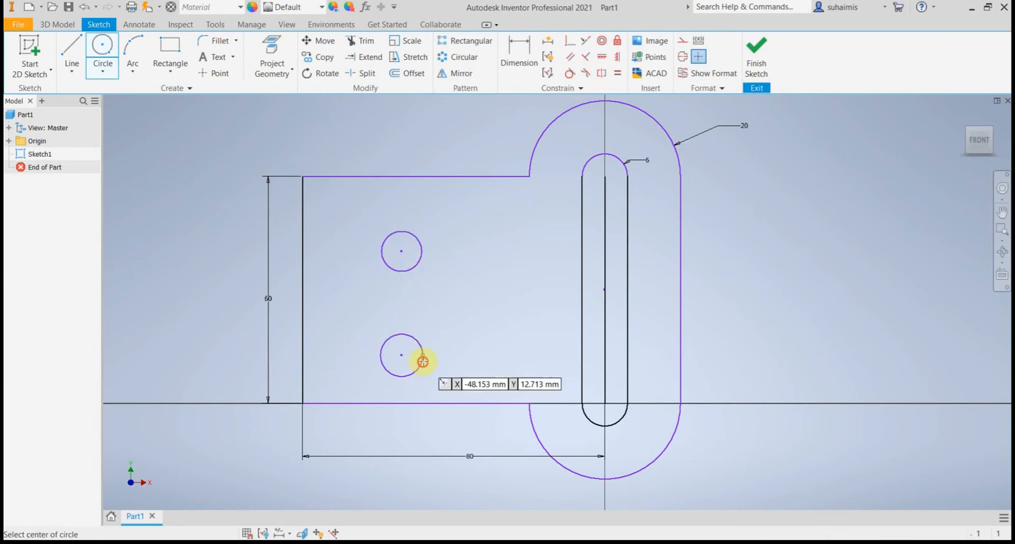
{"action": "left_click", "coordinate": [470, 299]}
{"action": "left_click", "coordinate": [492, 301]}
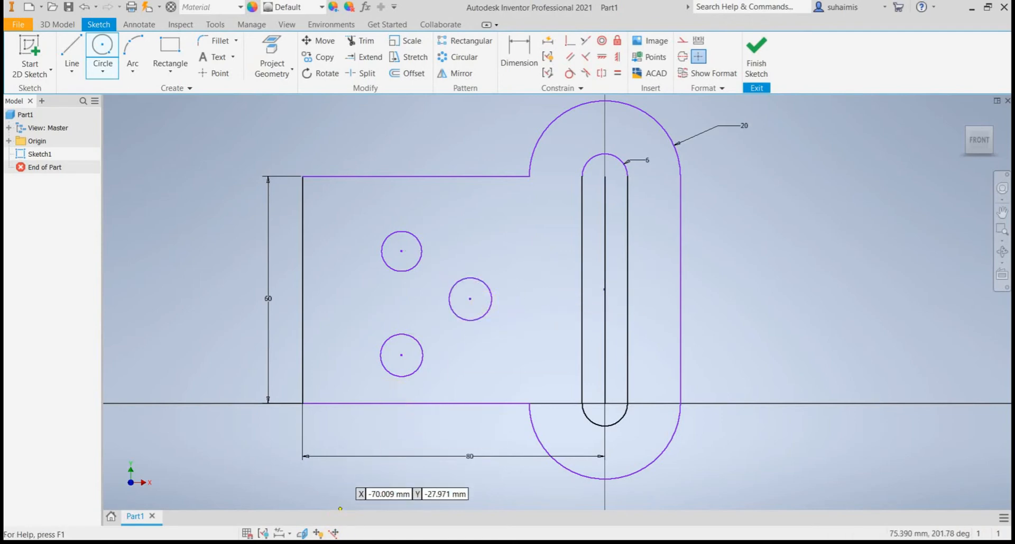
Step: Check the hole sizes in the PDF drawing and make all three circles equal in size with Equal constraints
{"action": "left_click", "coordinate": [333, 535]}
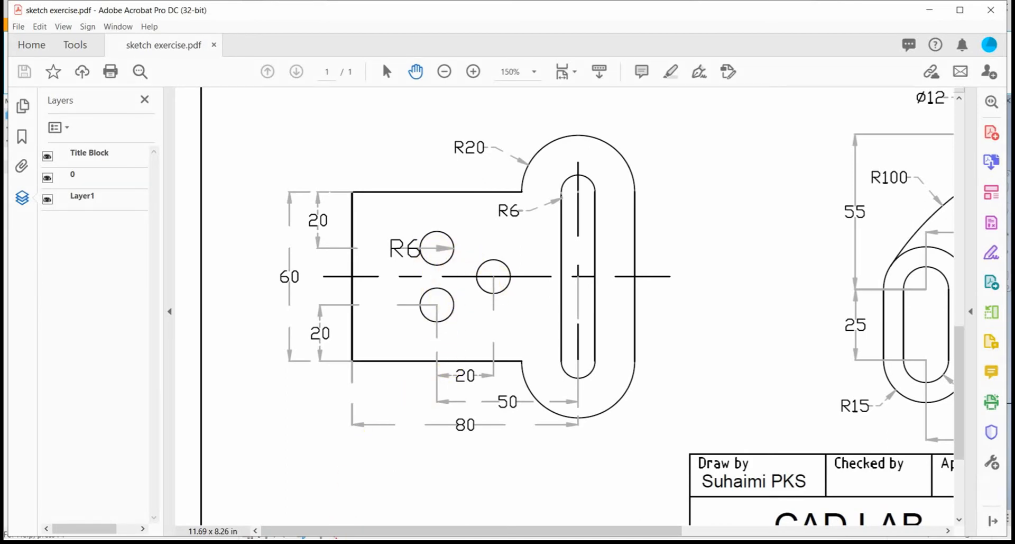
{"action": "left_click", "coordinate": [318, 543]}
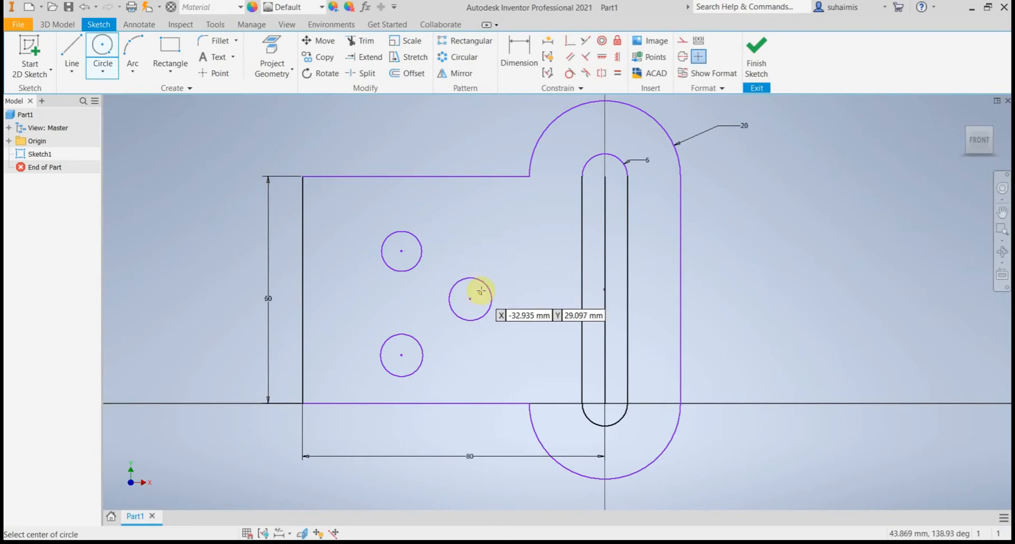
{"action": "left_click", "coordinate": [617, 75]}
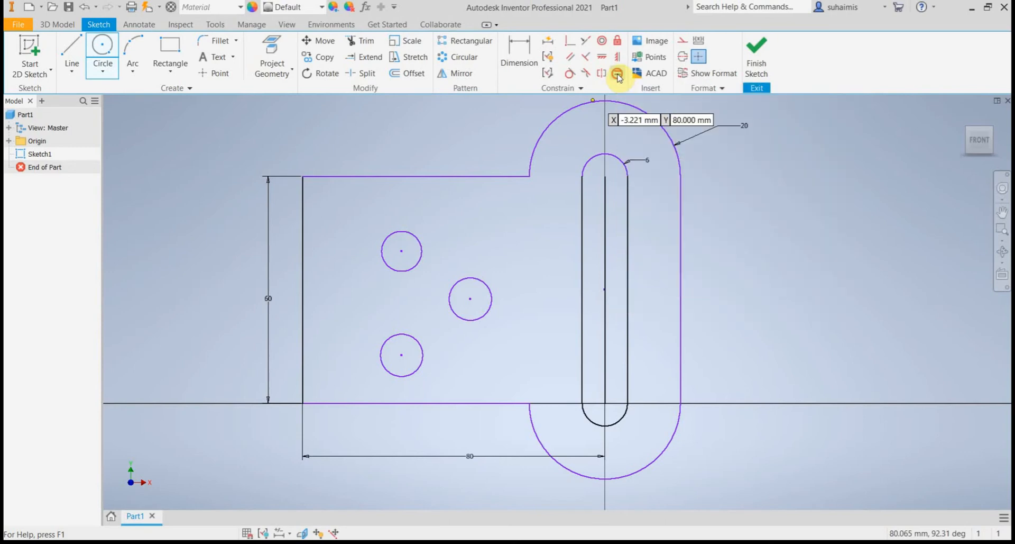
{"action": "left_click", "coordinate": [421, 242]}
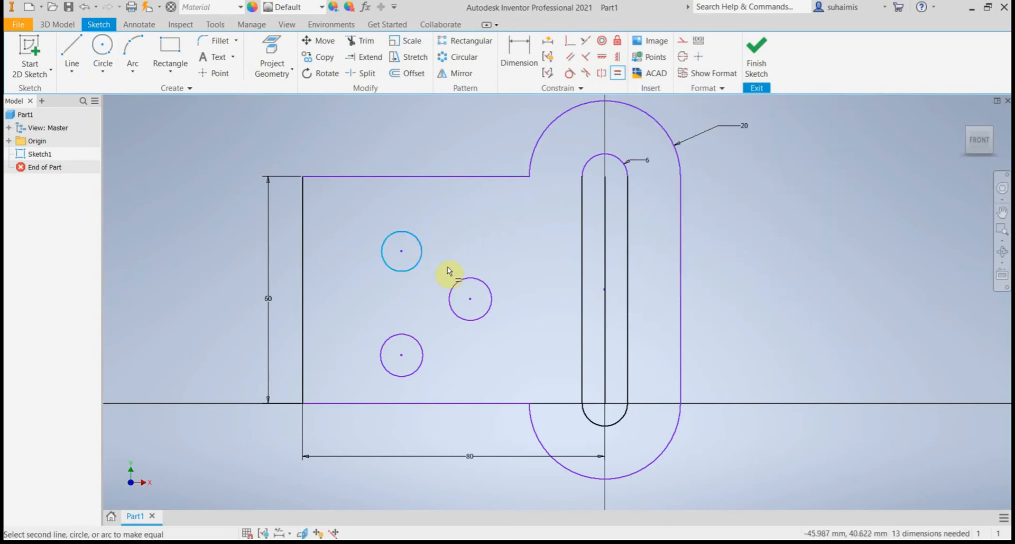
{"action": "left_click", "coordinate": [458, 285]}
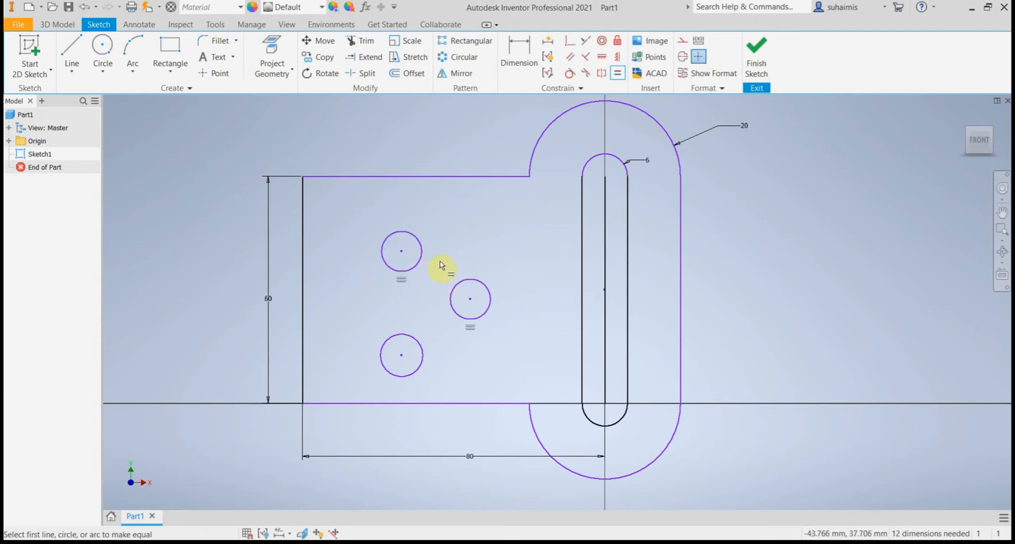
{"action": "left_click", "coordinate": [450, 302]}
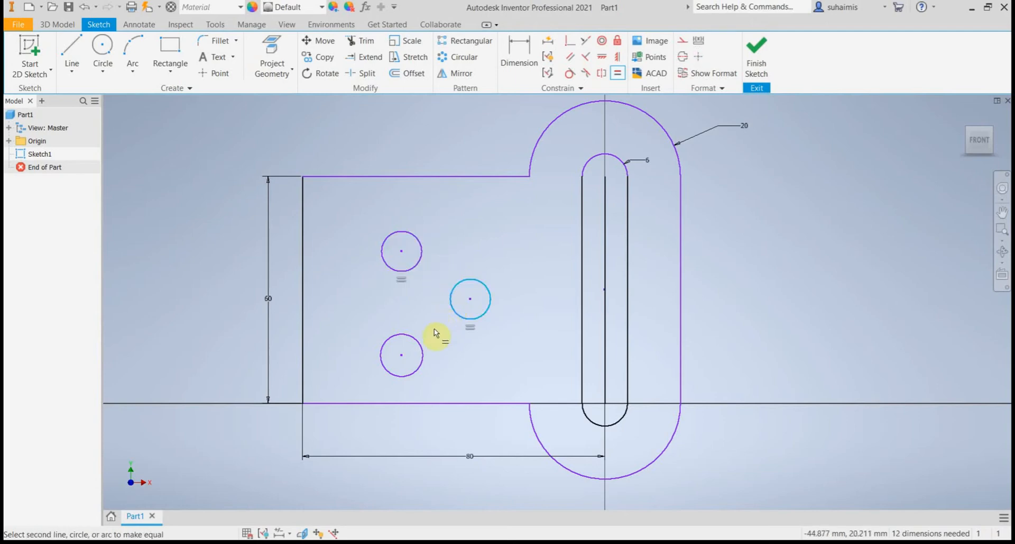
{"action": "left_click", "coordinate": [420, 342]}
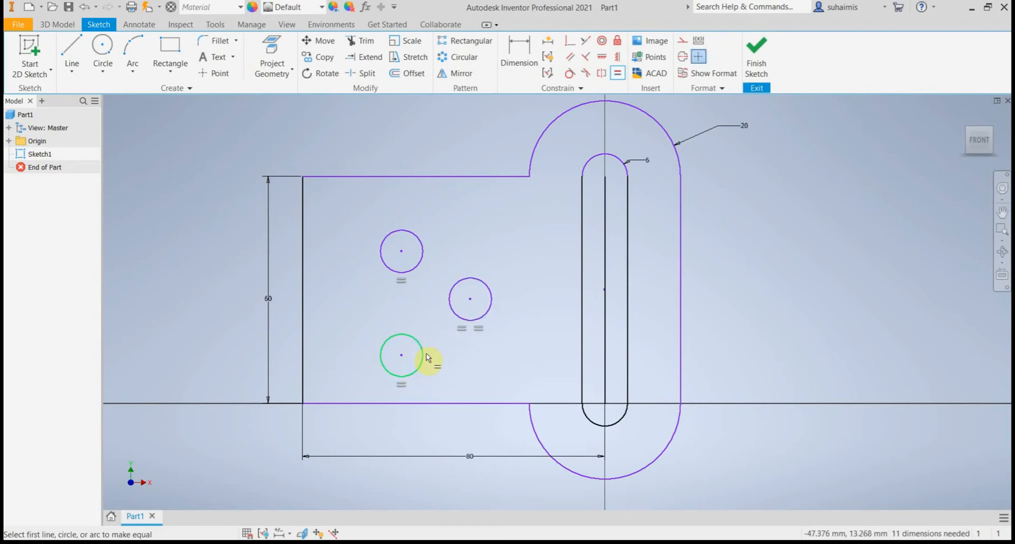
Step: Dimension the upper circle as a radius instead of a diameter and set it to 6 mm
{"action": "left_click", "coordinate": [523, 62]}
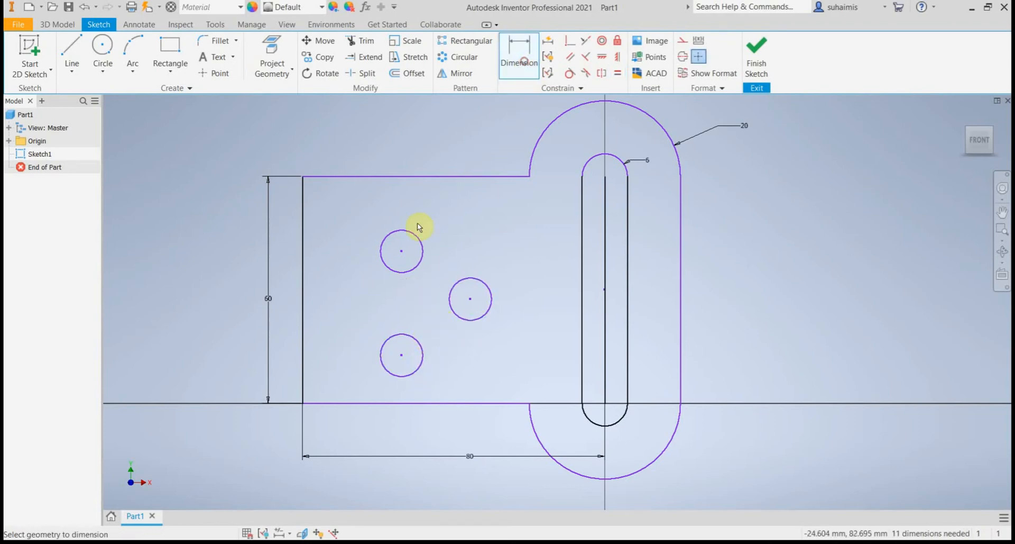
{"action": "left_click", "coordinate": [390, 242]}
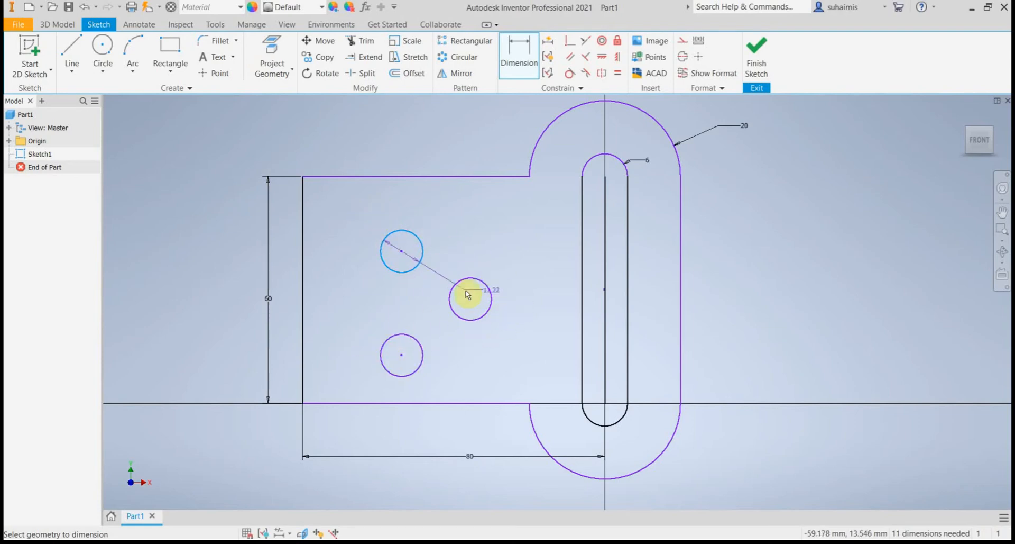
{"action": "left_click", "coordinate": [515, 59]}
{"action": "left_click", "coordinate": [390, 242]}
{"action": "right_click", "coordinate": [372, 225]}
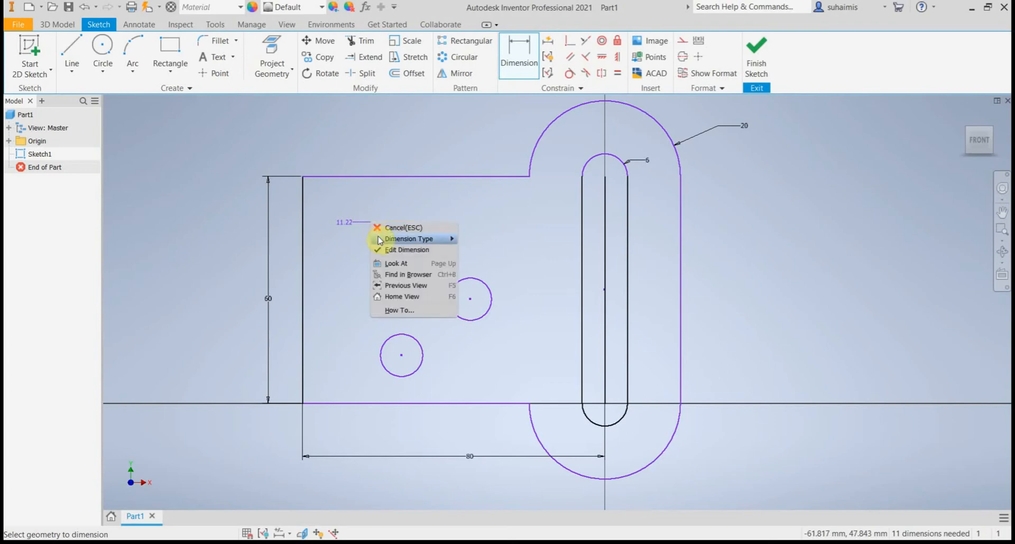
{"action": "mouse_move", "coordinate": [442, 239]}
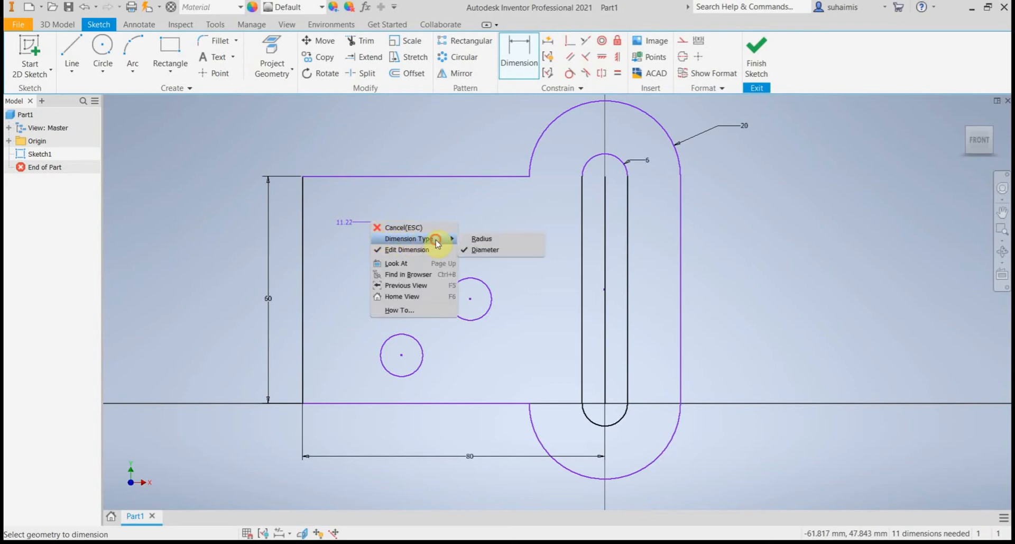
{"action": "left_click", "coordinate": [483, 242]}
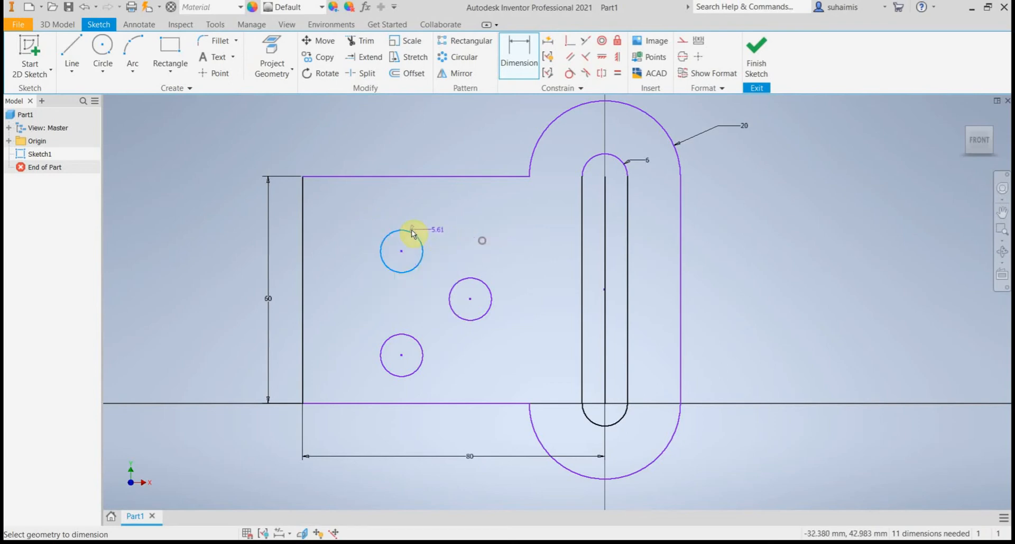
{"action": "left_click", "coordinate": [370, 231]}
{"action": "type", "text": "6"}
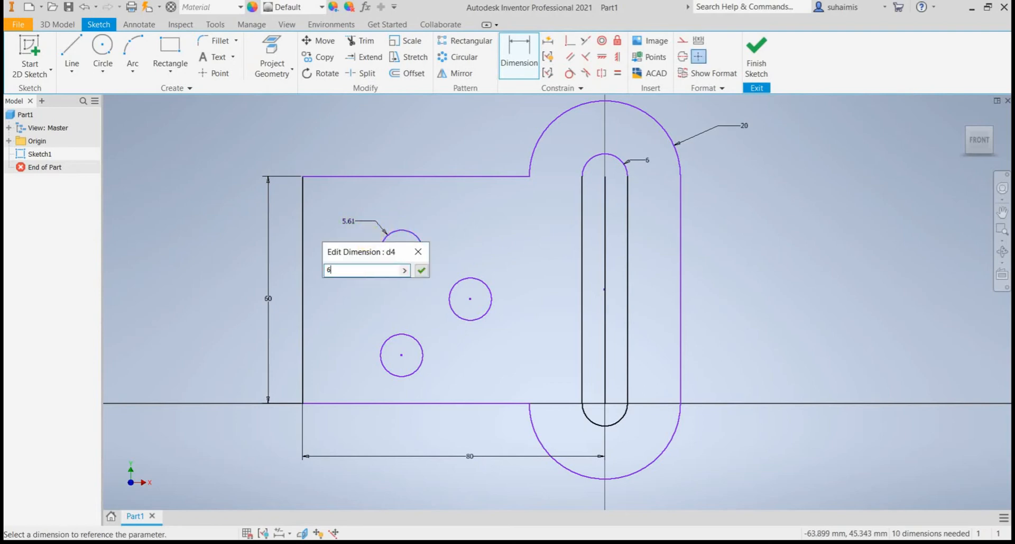
{"action": "key", "text": "Return"}
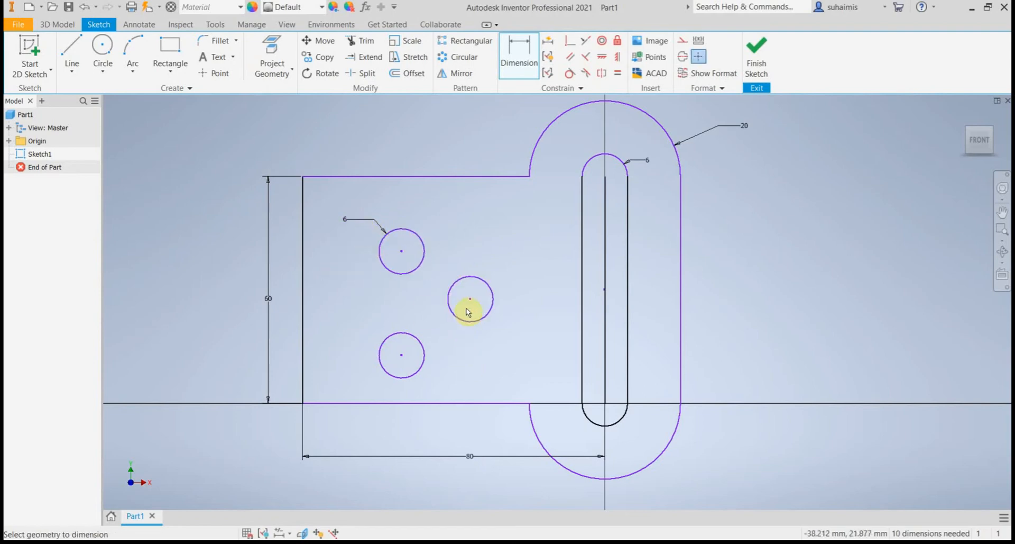
Step: Check the hole spacing in the PDF drawing and dimension the horizontal distance between the lower circle's and the middle circle's centres to 20 mm
{"action": "left_click", "coordinate": [343, 543]}
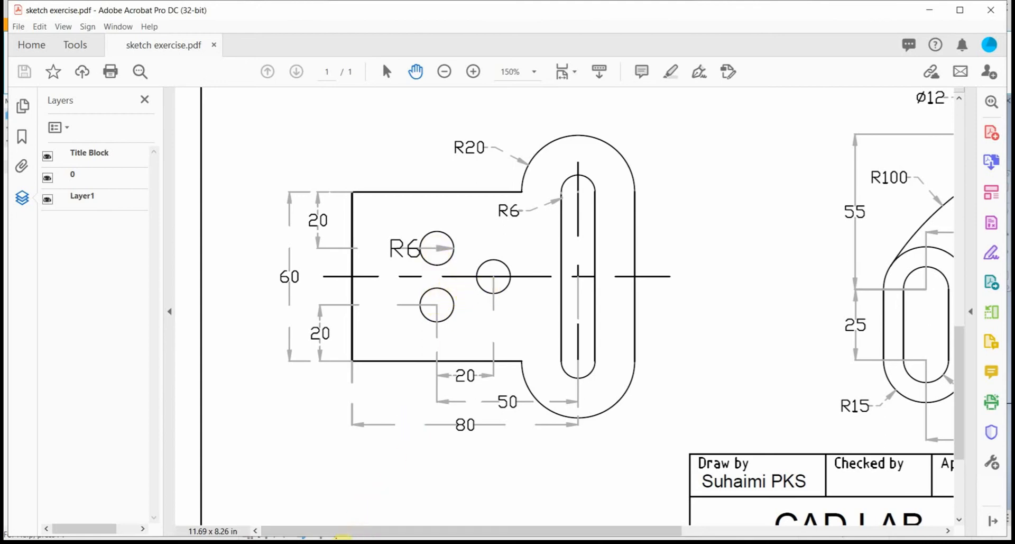
{"action": "left_click", "coordinate": [343, 541]}
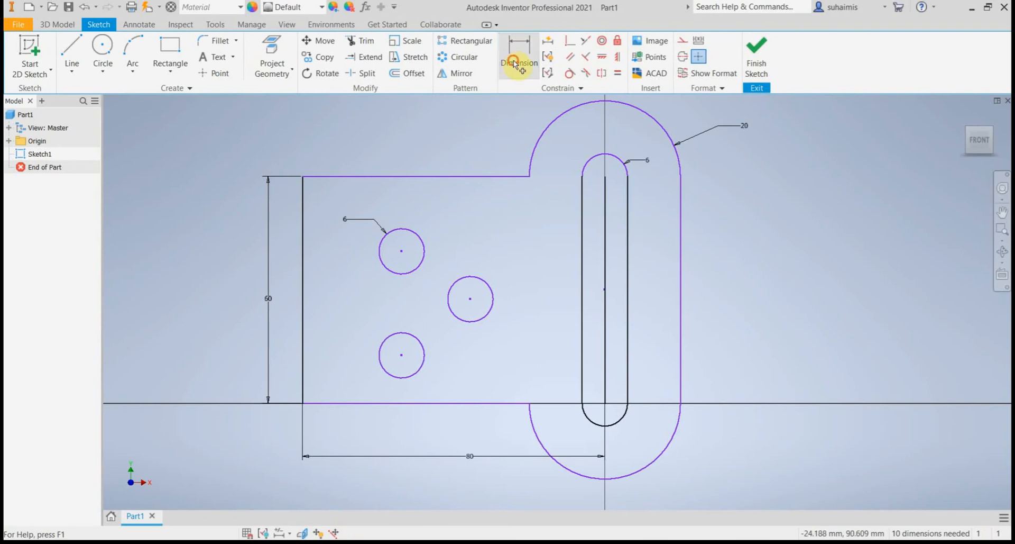
{"action": "left_click", "coordinate": [401, 356]}
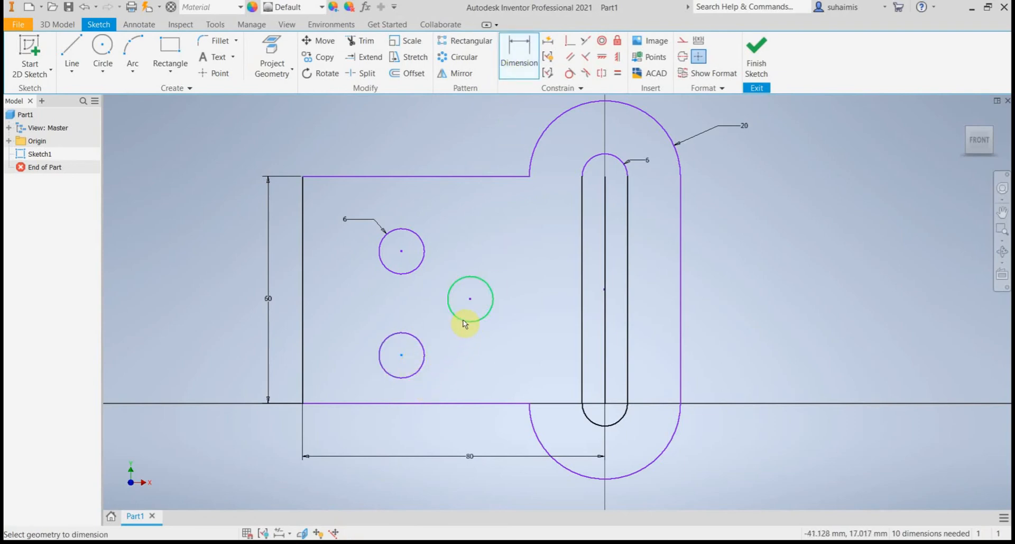
{"action": "left_click", "coordinate": [471, 300]}
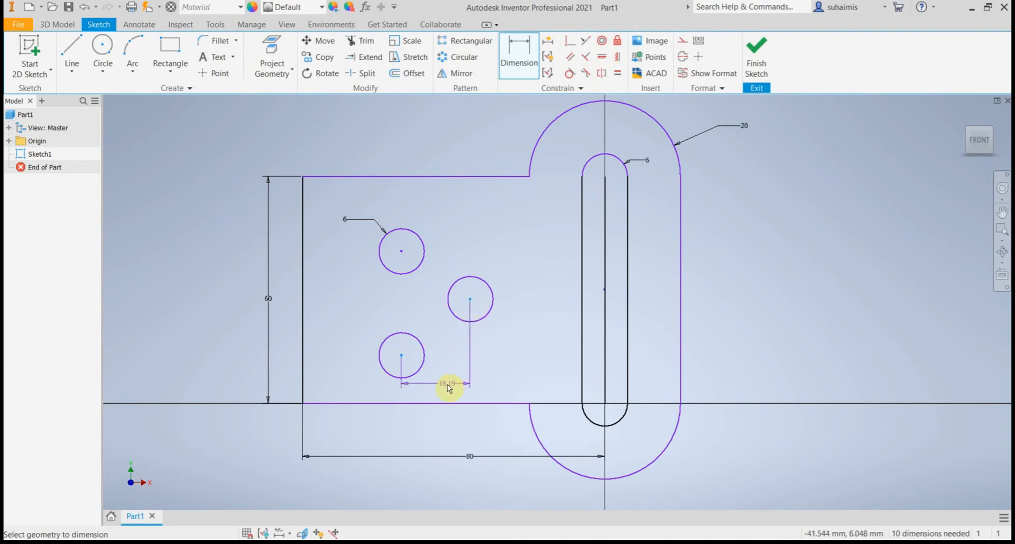
{"action": "left_click", "coordinate": [447, 386]}
{"action": "type", "text": "2"}
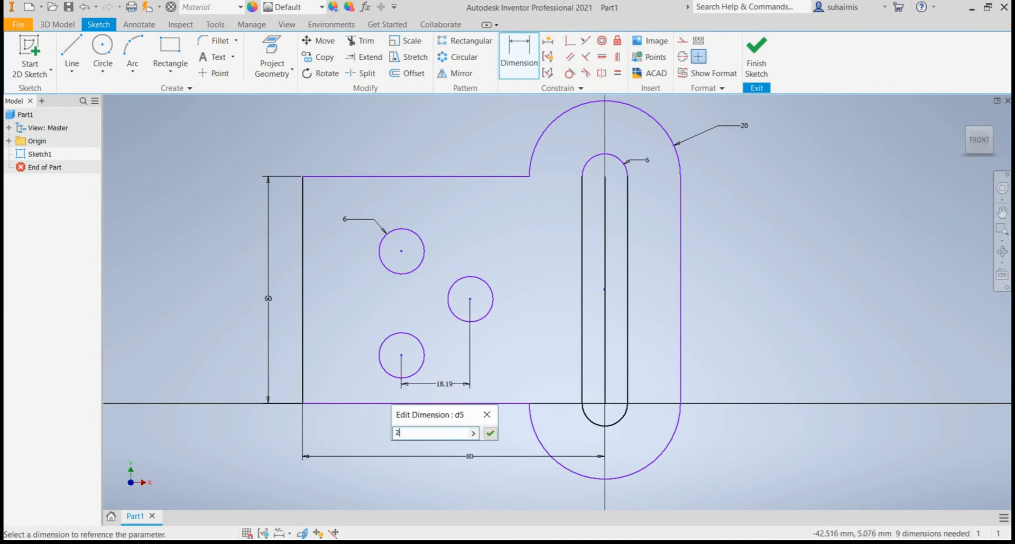
{"action": "type", "text": "0"}
{"action": "key", "text": "Return"}
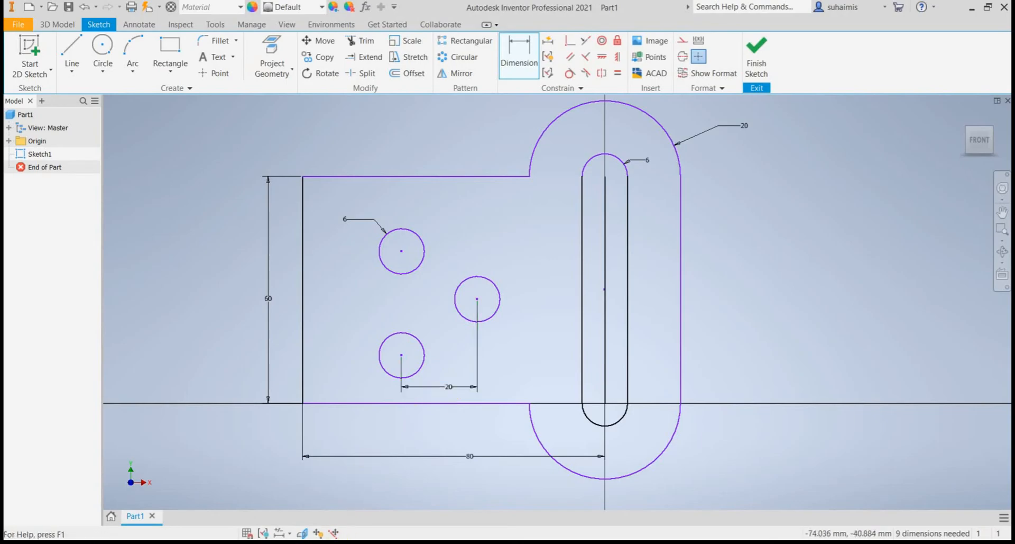
Step: Check the PDF drawing and dimension the horizontal distance from the slot's centreline to the lower circle's centre to 50 mm
{"action": "key", "text": "alt+Tab"}
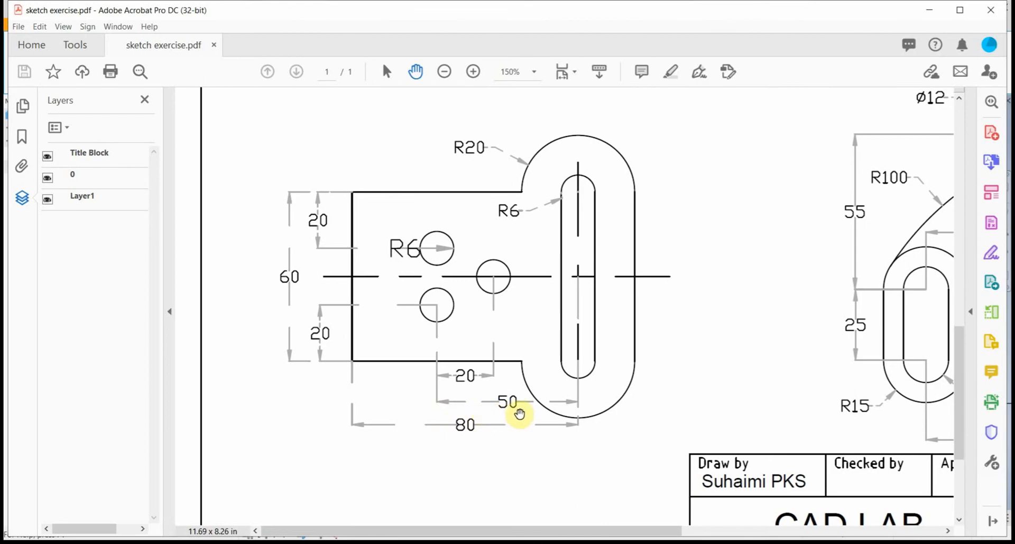
{"action": "left_click", "coordinate": [391, 543]}
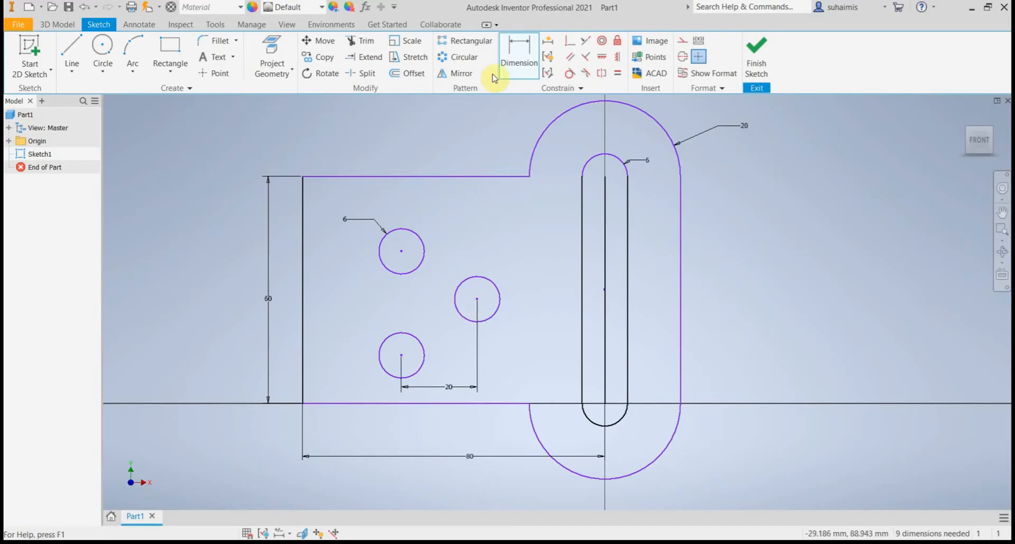
{"action": "left_click", "coordinate": [519, 53]}
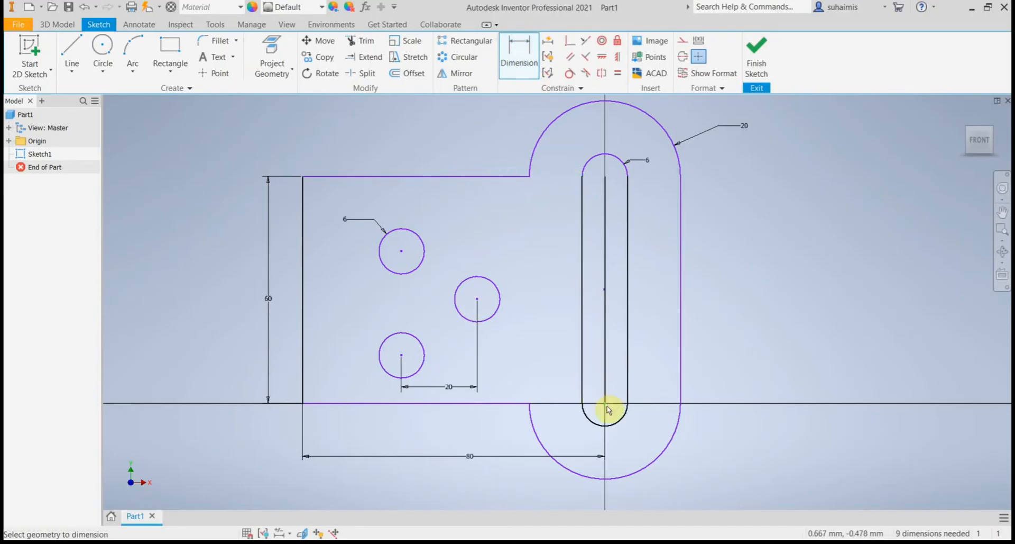
{"action": "left_click", "coordinate": [401, 356]}
{"action": "left_click", "coordinate": [490, 430]}
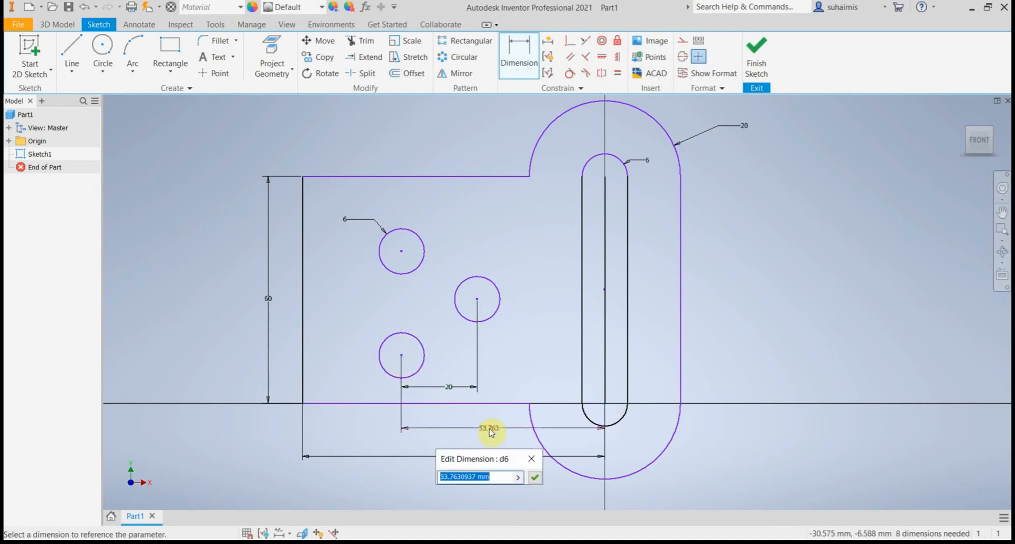
{"action": "type", "text": "50"}
{"action": "key", "text": "Return"}
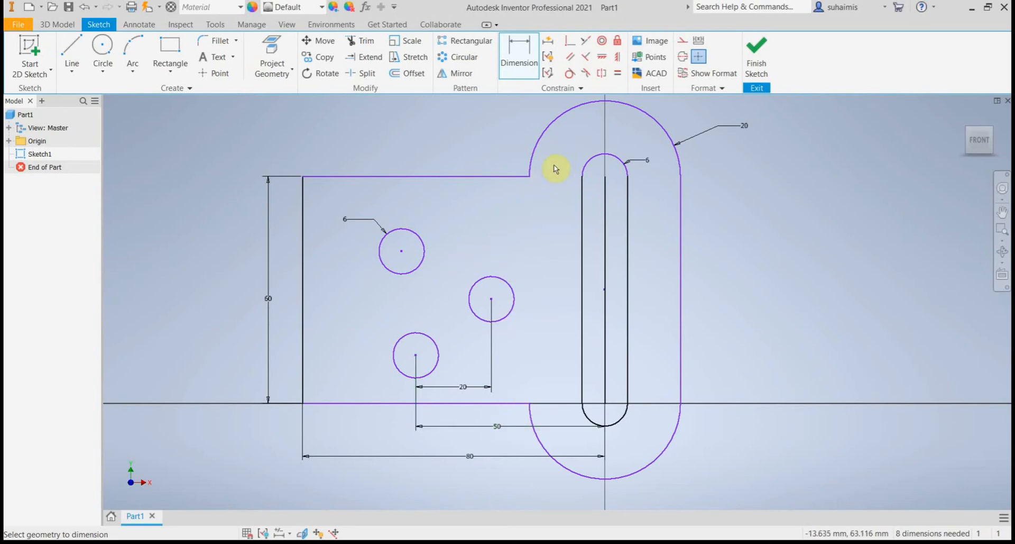
Step: Align the centres of the upper and lower circles with a Vertical constraint
{"action": "left_click", "coordinate": [618, 58]}
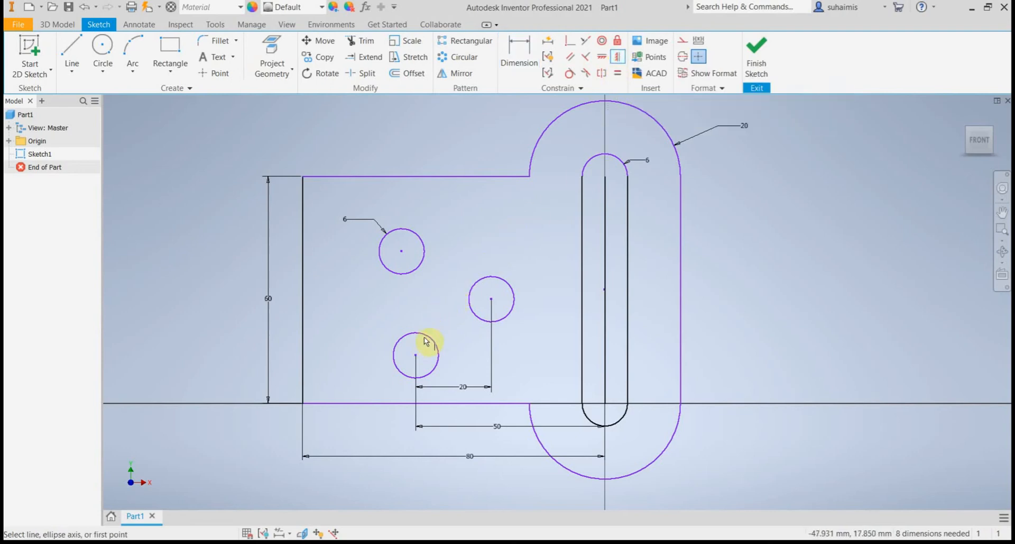
{"action": "left_click", "coordinate": [418, 360]}
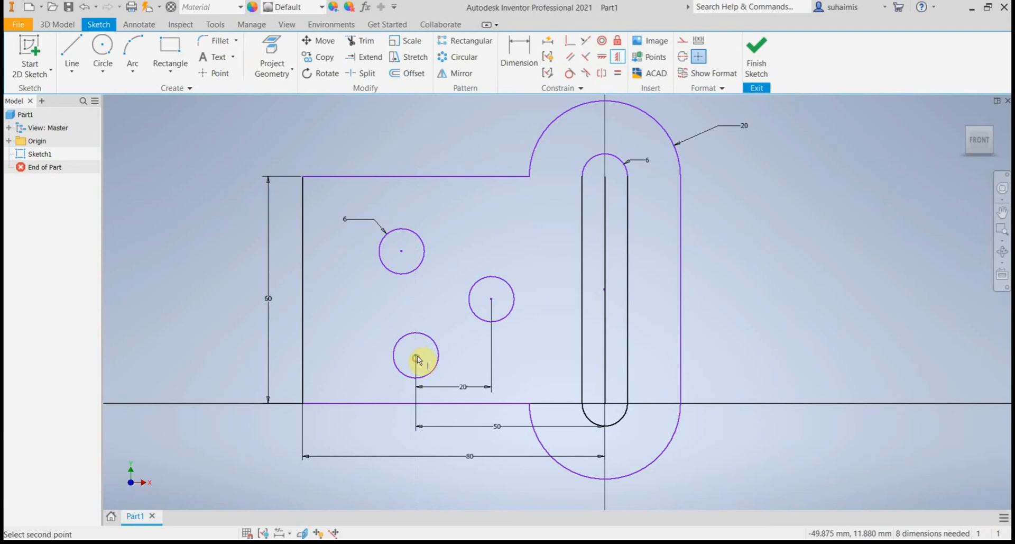
{"action": "left_click", "coordinate": [401, 252]}
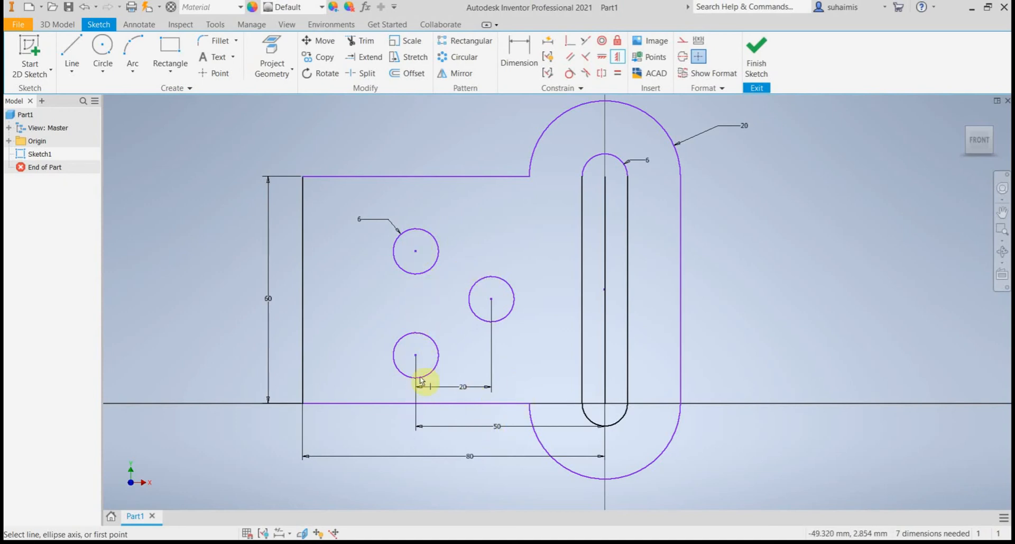
{"action": "key", "text": "Escape"}
Step: Check the PDF drawing and dimension the upper circle's centre 20 mm below the plate's upper edge
{"action": "key", "text": "alt+Tab"}
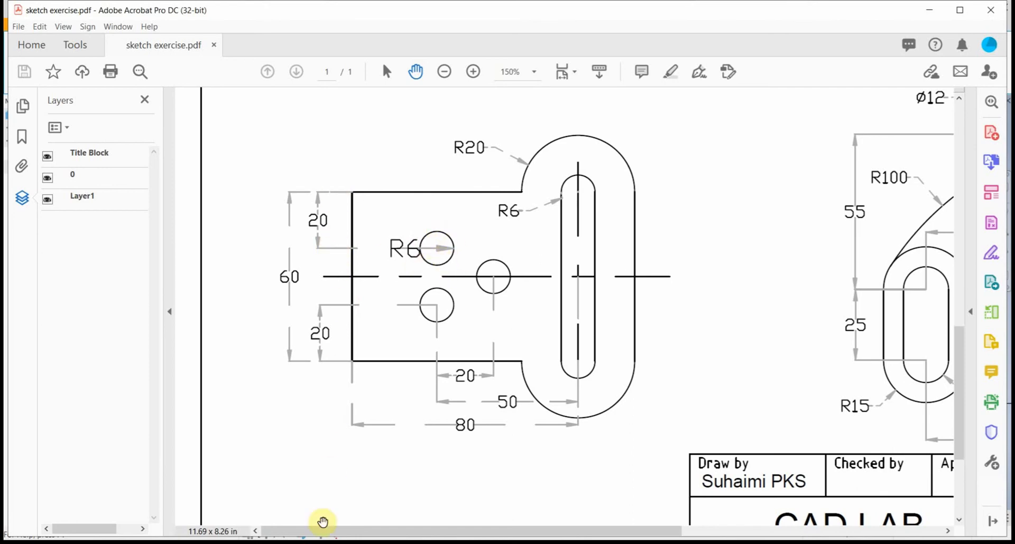
{"action": "left_click", "coordinate": [323, 539]}
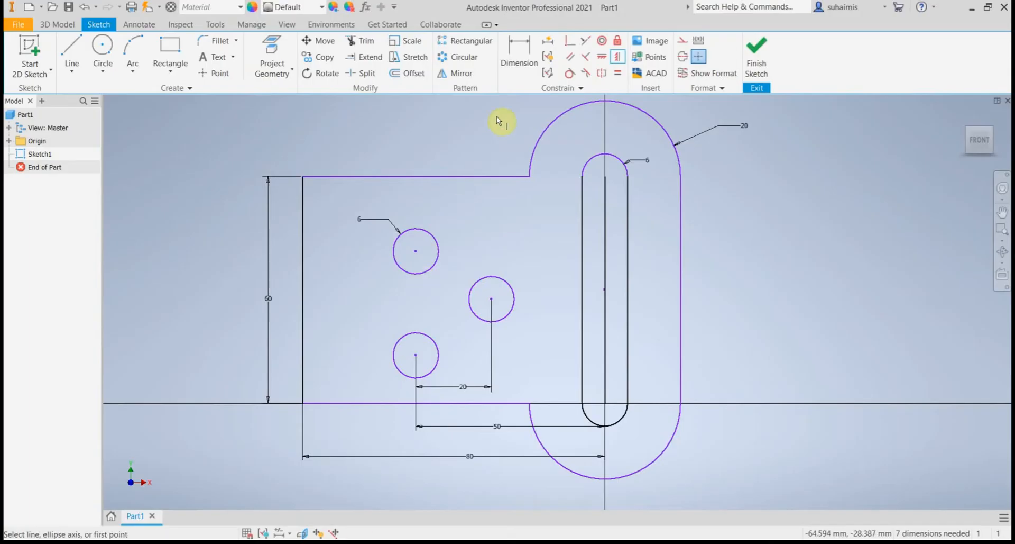
{"action": "left_click", "coordinate": [512, 59]}
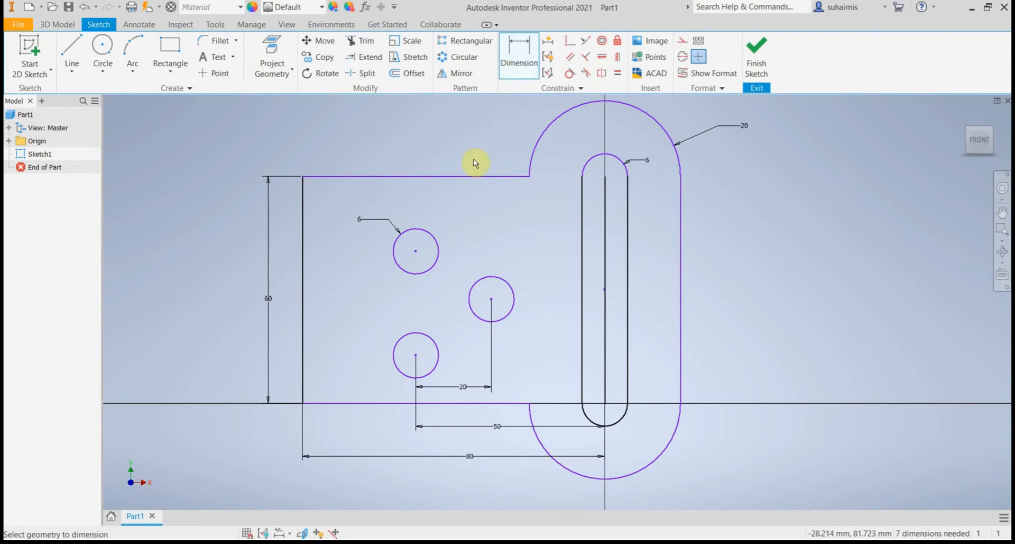
{"action": "left_click", "coordinate": [418, 252]}
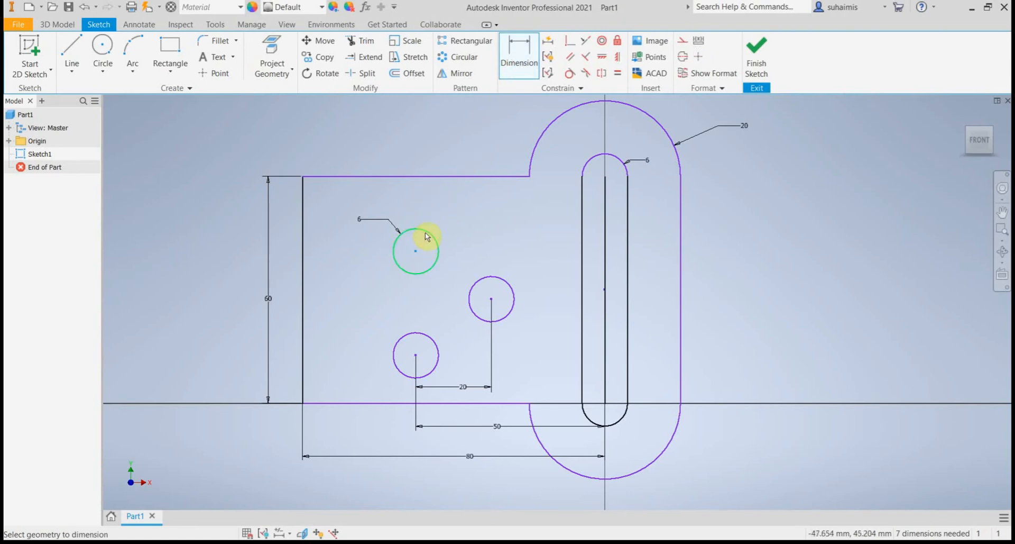
{"action": "left_click", "coordinate": [430, 176]}
{"action": "left_click", "coordinate": [288, 208]}
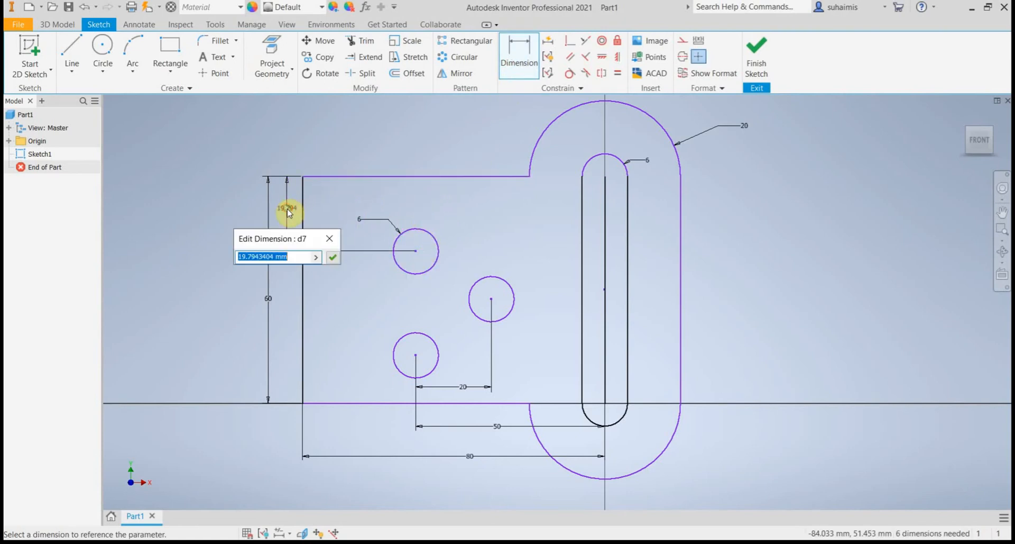
{"action": "type", "text": "20"}
{"action": "key", "text": "Return"}
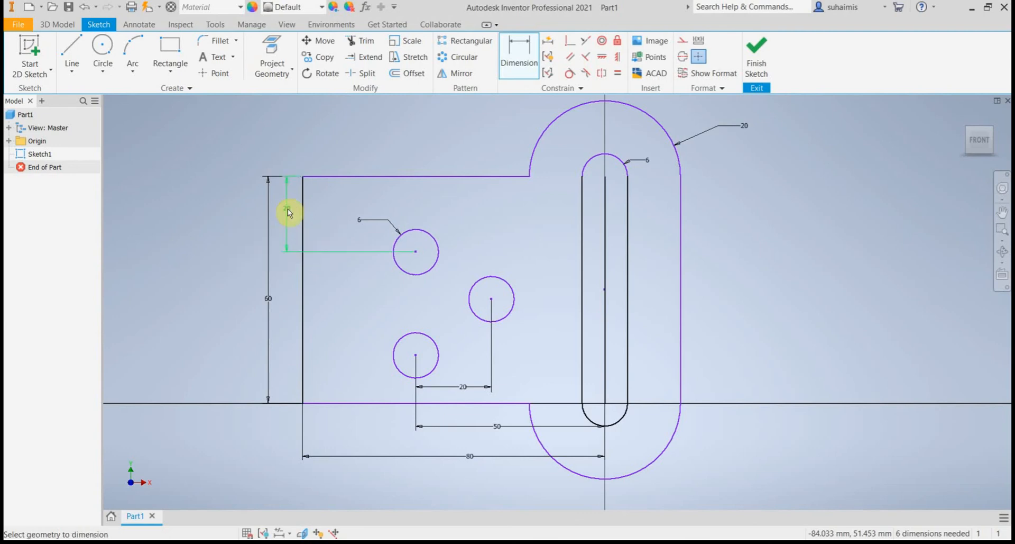
Step: Dimension the lower circle's centre 20 mm above the plate's lower edge
{"action": "left_click", "coordinate": [397, 361]}
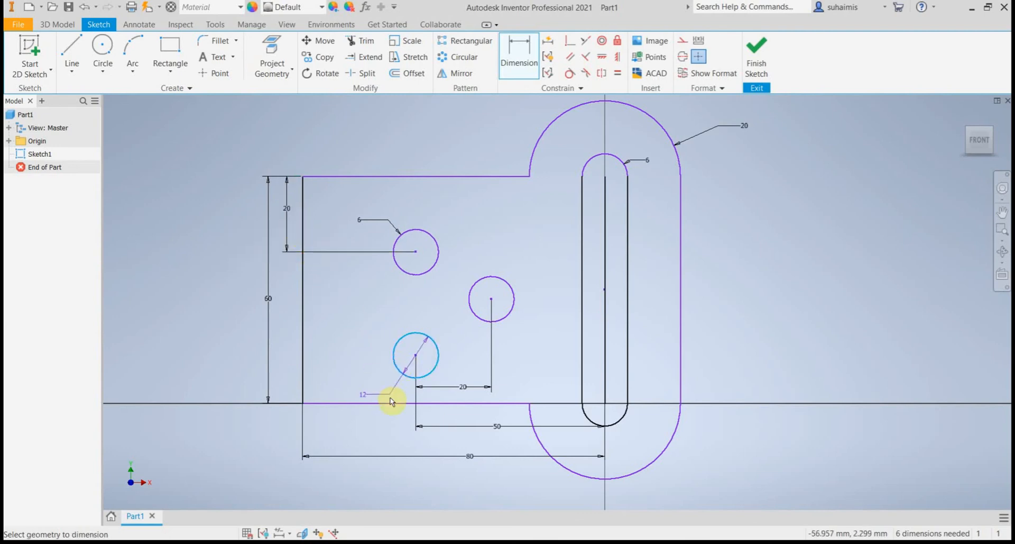
{"action": "left_click", "coordinate": [390, 403]}
{"action": "left_click", "coordinate": [288, 370]}
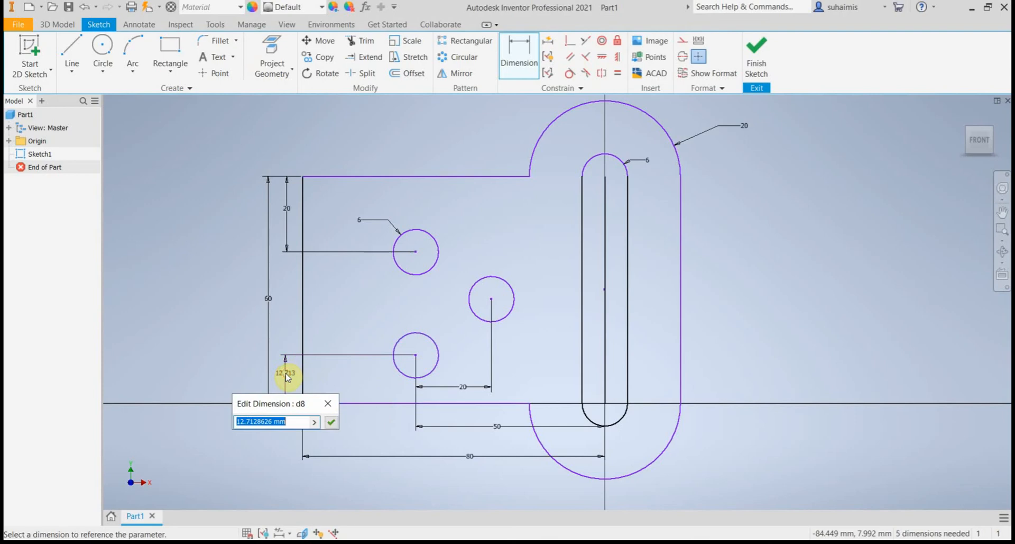
{"action": "type", "text": "20"}
{"action": "key", "text": "Return"}
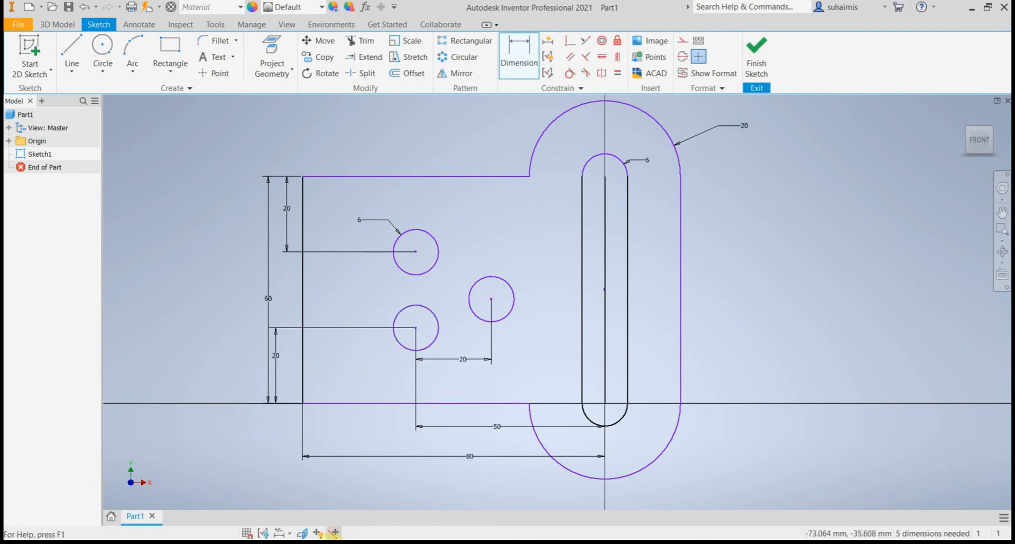
Step: Check the PDF drawing and dimension the middle circle's centre 30 mm above the plate's lower edge
{"action": "key", "text": "alt+Tab"}
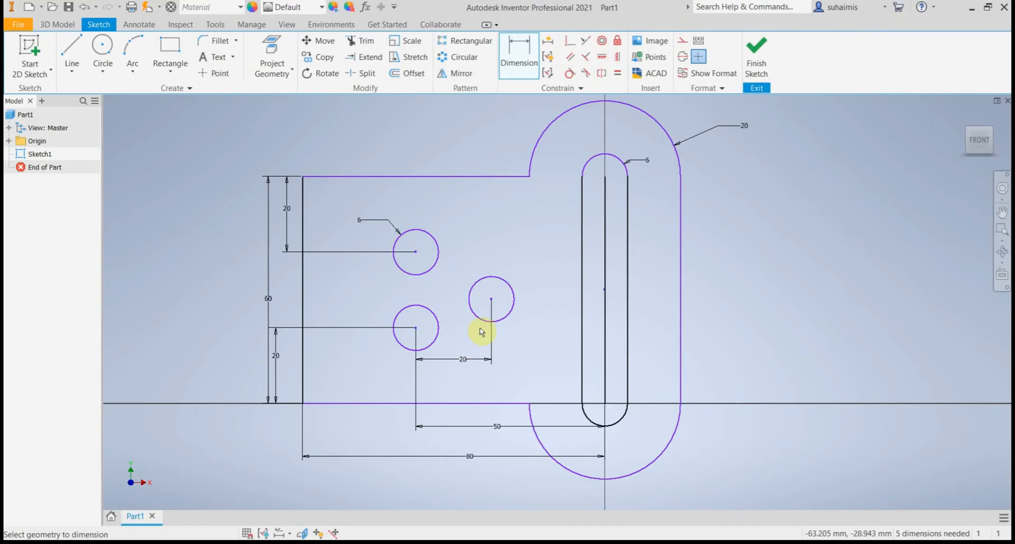
{"action": "left_click", "coordinate": [519, 59]}
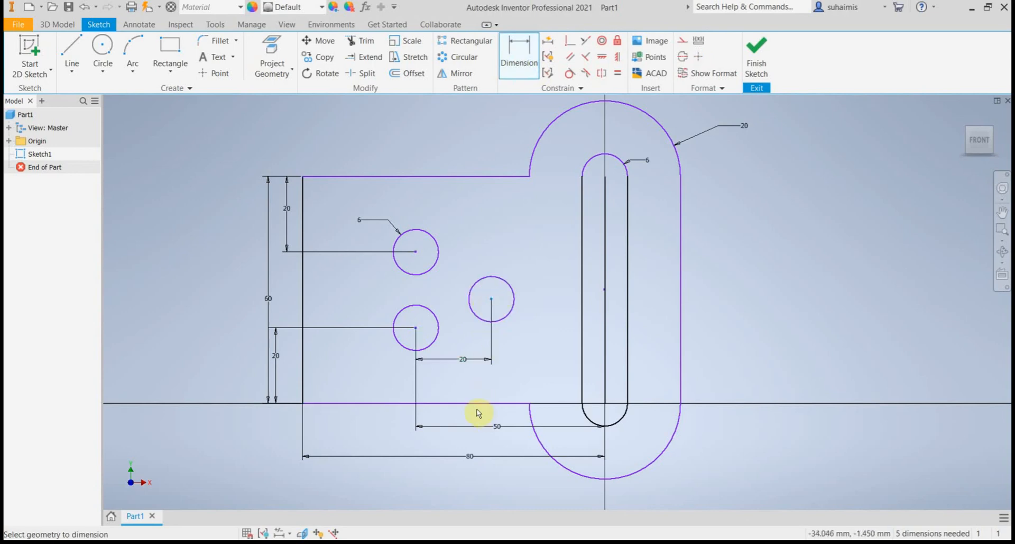
{"action": "left_click", "coordinate": [475, 405]}
{"action": "left_click", "coordinate": [536, 347]}
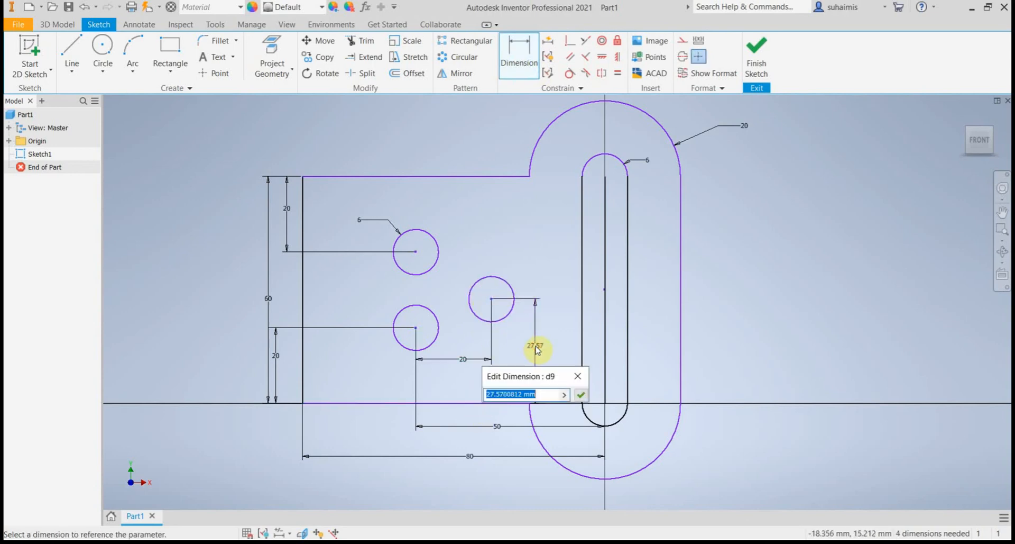
{"action": "type", "text": "30"}
{"action": "key", "text": "Return"}
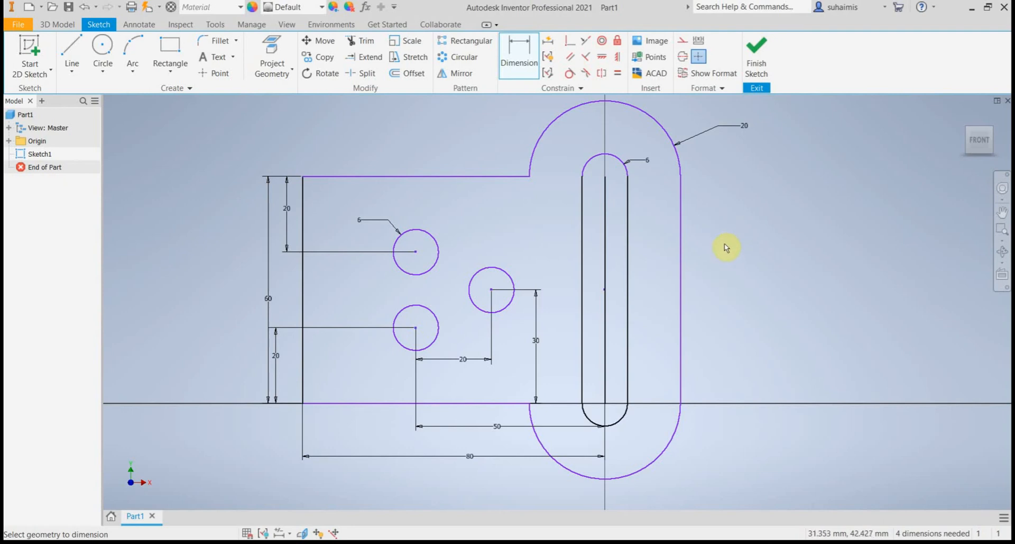
{"action": "left_click", "coordinate": [168, 75]}
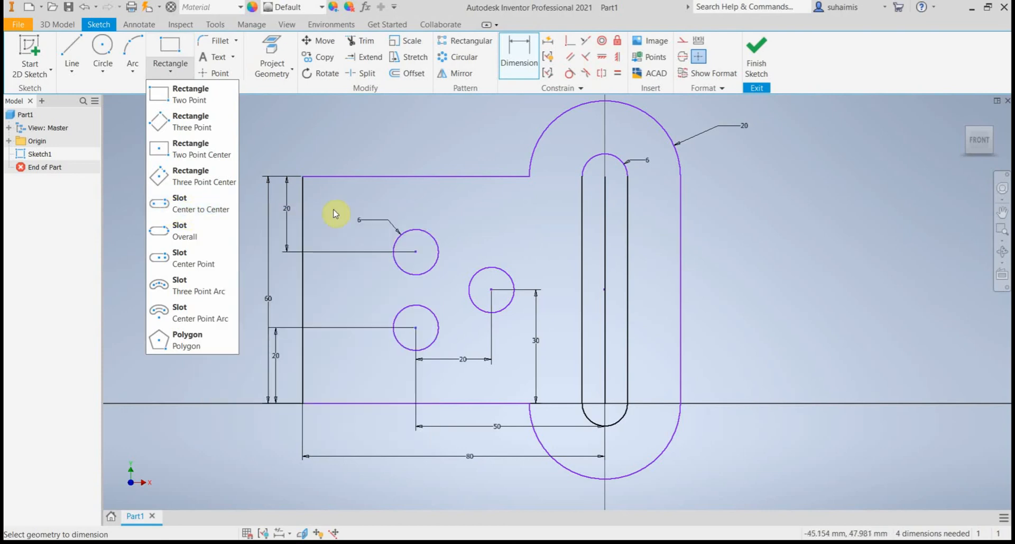
{"action": "left_click", "coordinate": [743, 244]}
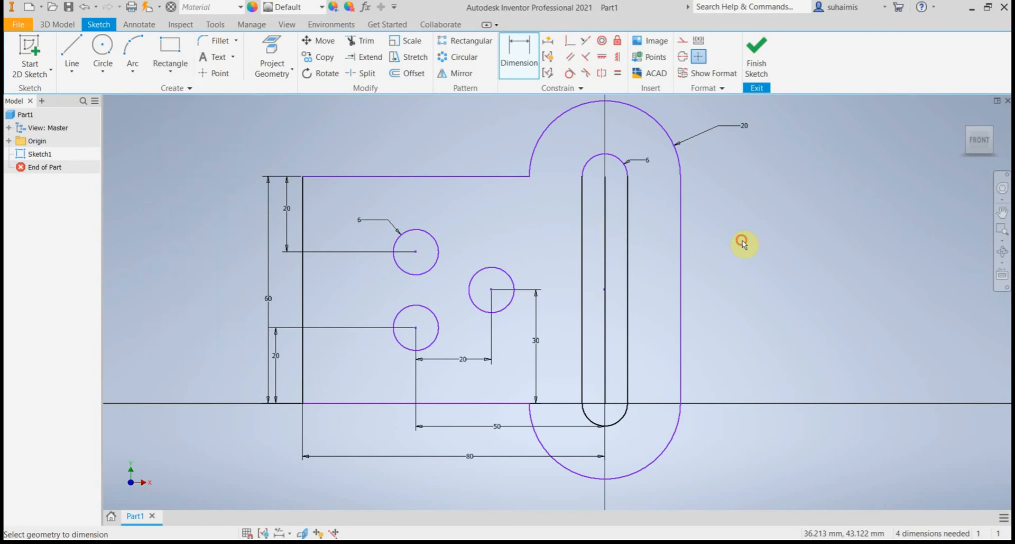
{"action": "middle_click_drag", "start_coordinate": [722, 253], "coordinate": [720, 255]}
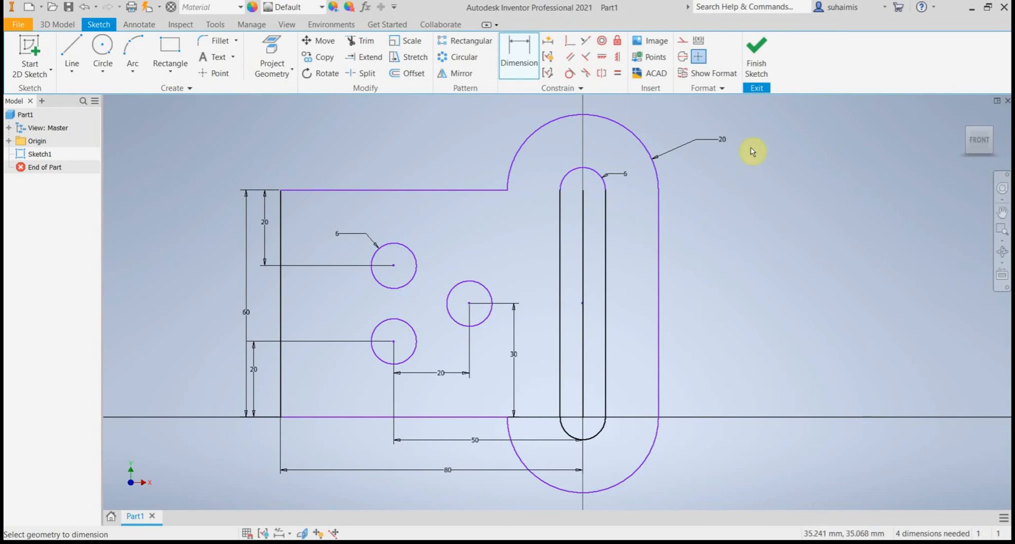
Step: Finish the plate sketch and return to the 3D model environment
{"action": "left_click", "coordinate": [760, 62]}
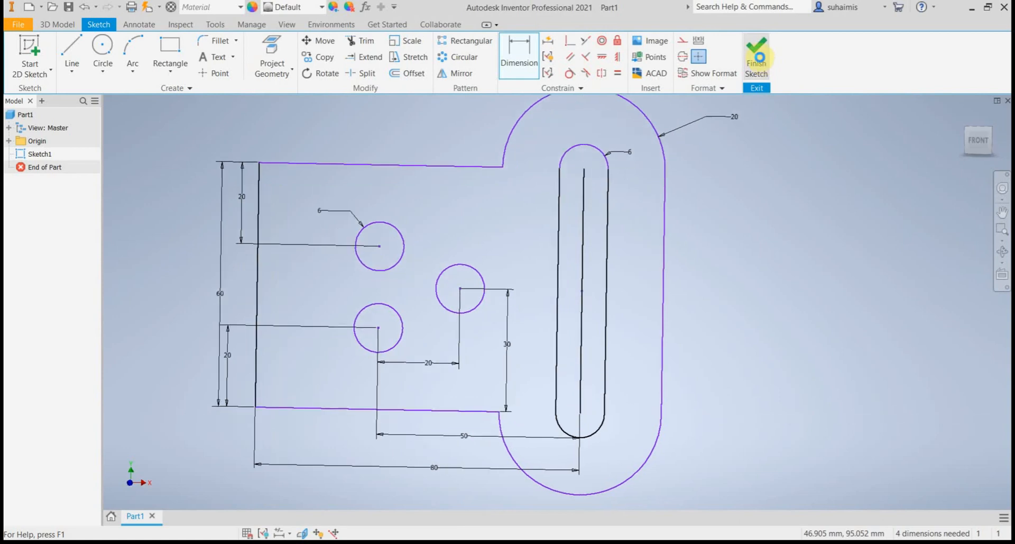
{"action": "middle_click", "coordinate": [468, 243]}
{"action": "middle_click", "coordinate": [469, 244]}
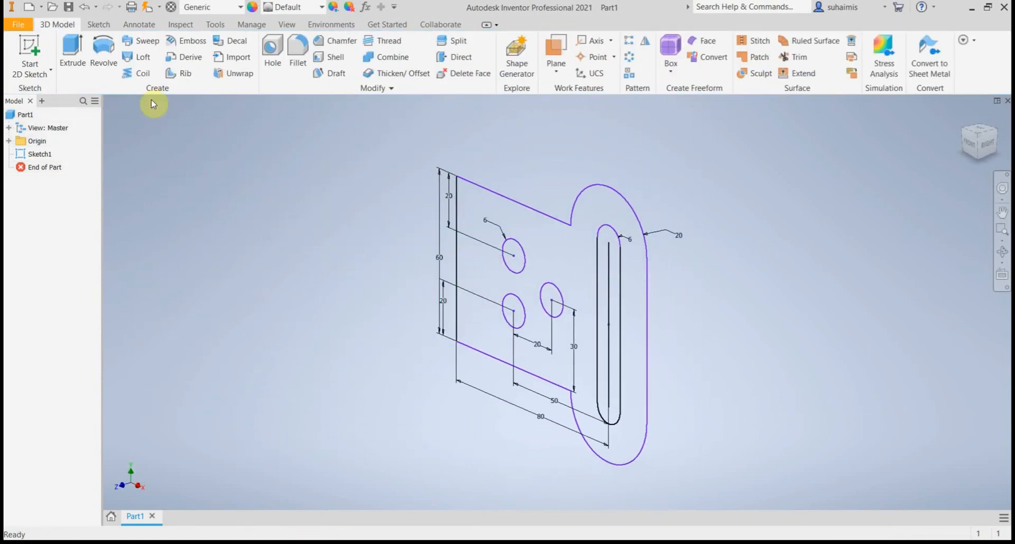
Step: Save the part in the Belajar folder under the file name Latihan 3
{"action": "left_click", "coordinate": [70, 7]}
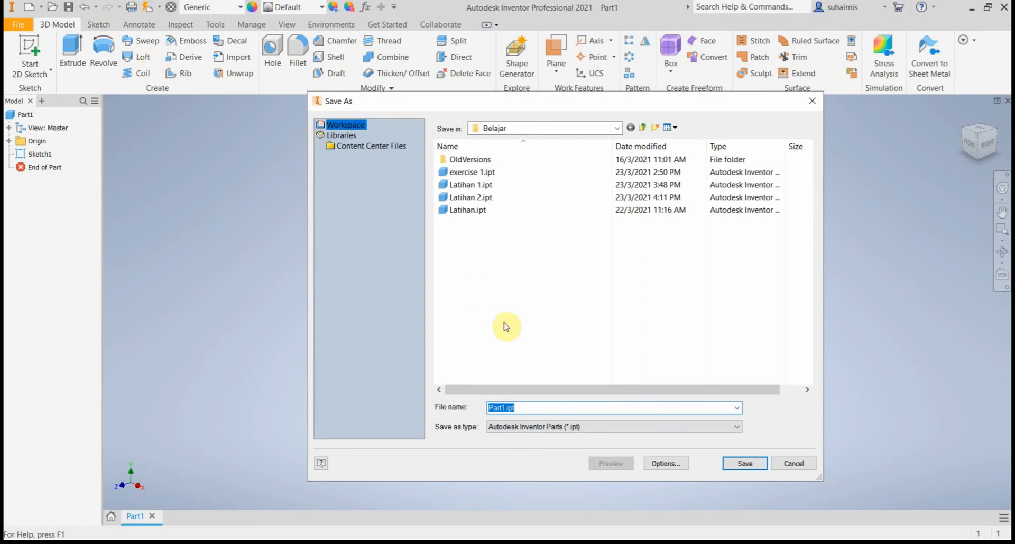
{"action": "type", "text": "Latiha"}
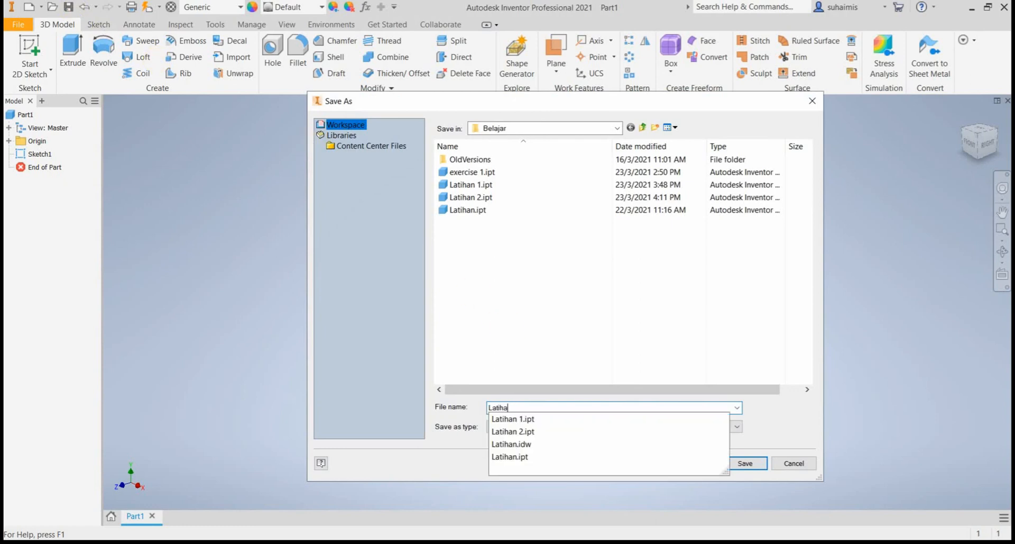
{"action": "type", "text": "n 3"}
{"action": "key", "text": "Return"}
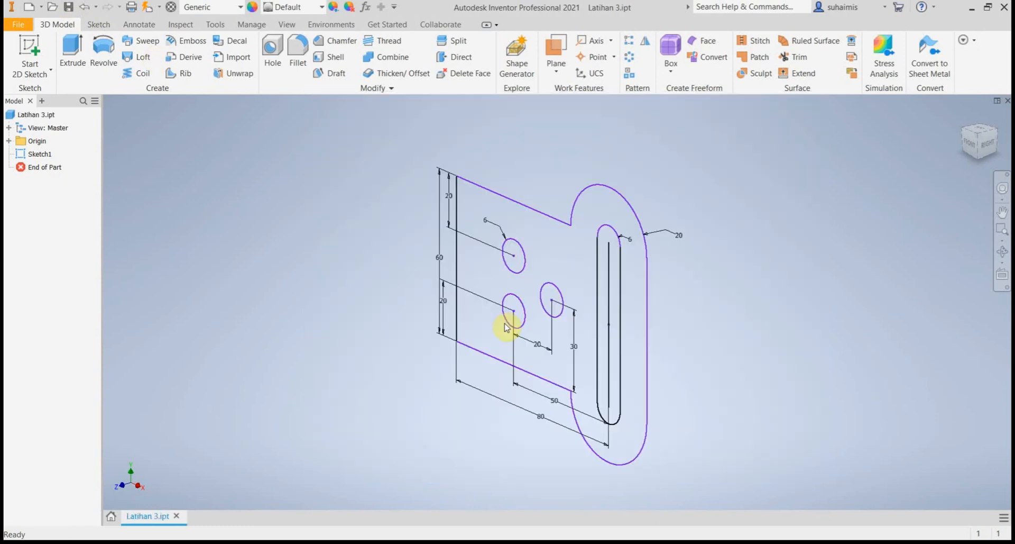